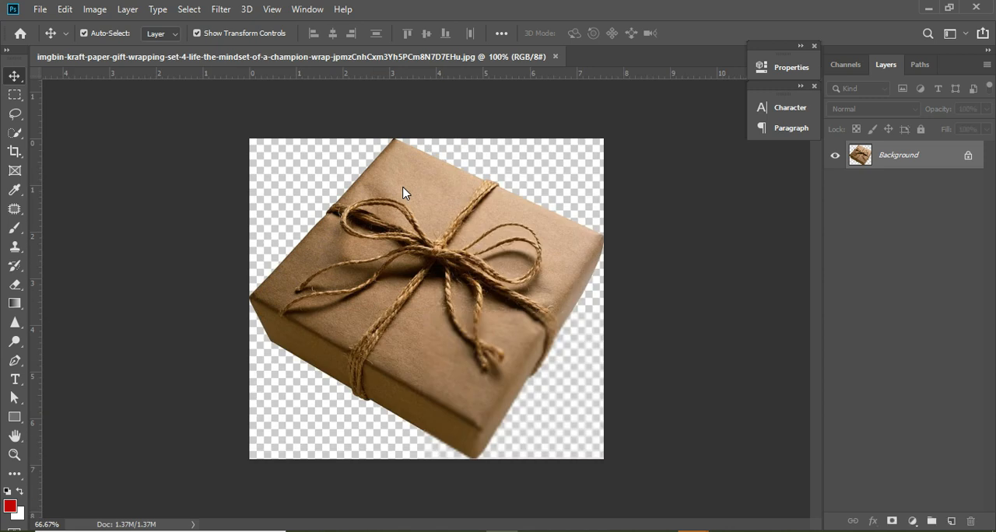
- Duplicate the Background layer with the gift box and hide the original Background layer
key("w")
key("ctrl+j")
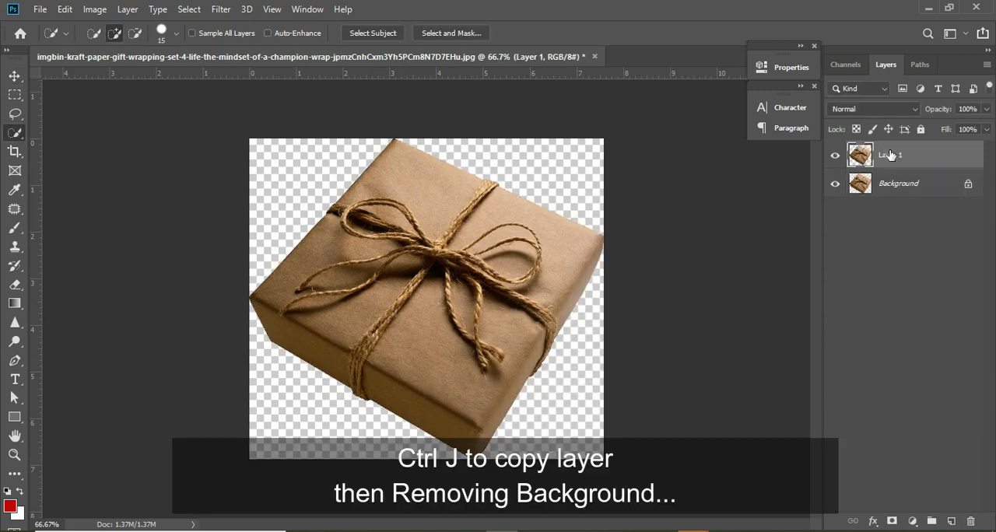
left_click(835, 185)
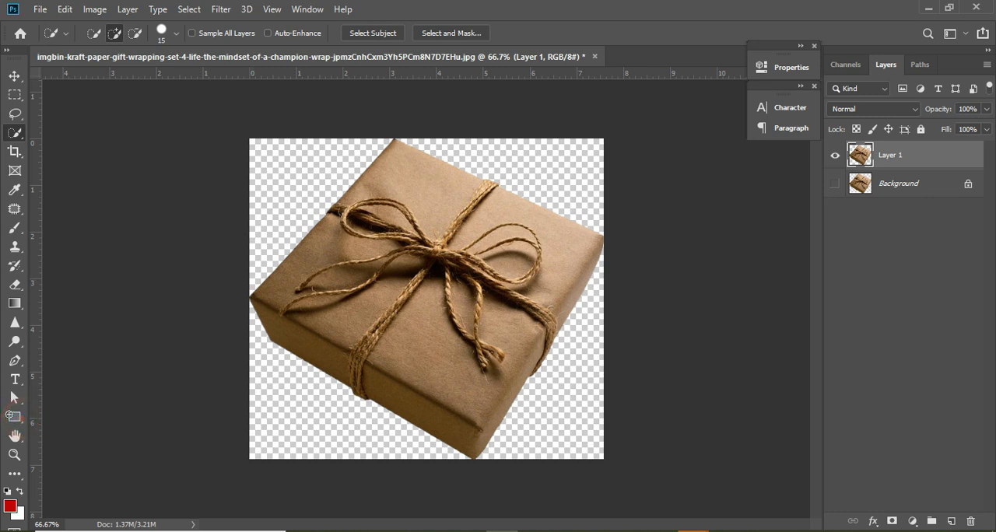
- Draw a rectangle of about 768 × 696 px covering the whole canvas and place it beneath the gift box layer
left_click(15, 417)
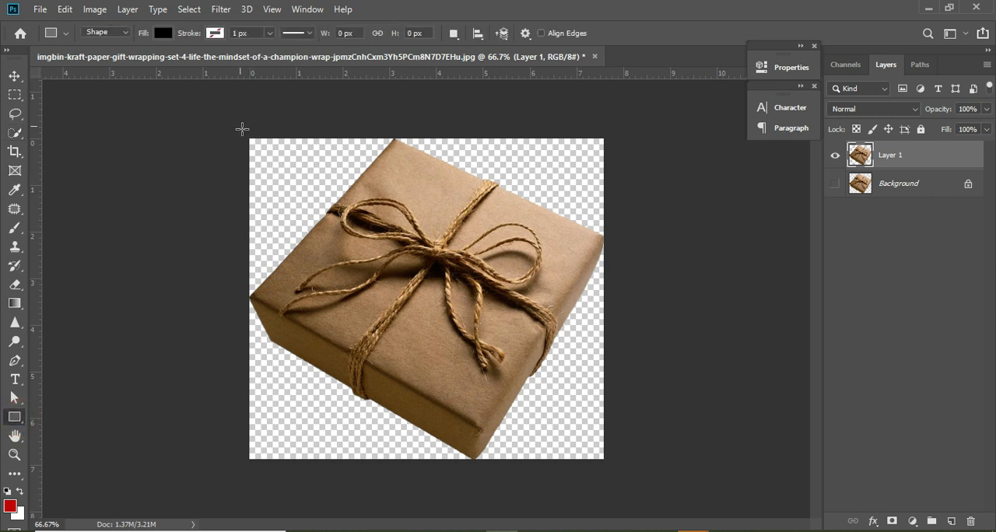
left_click_drag(242, 130, 616, 467)
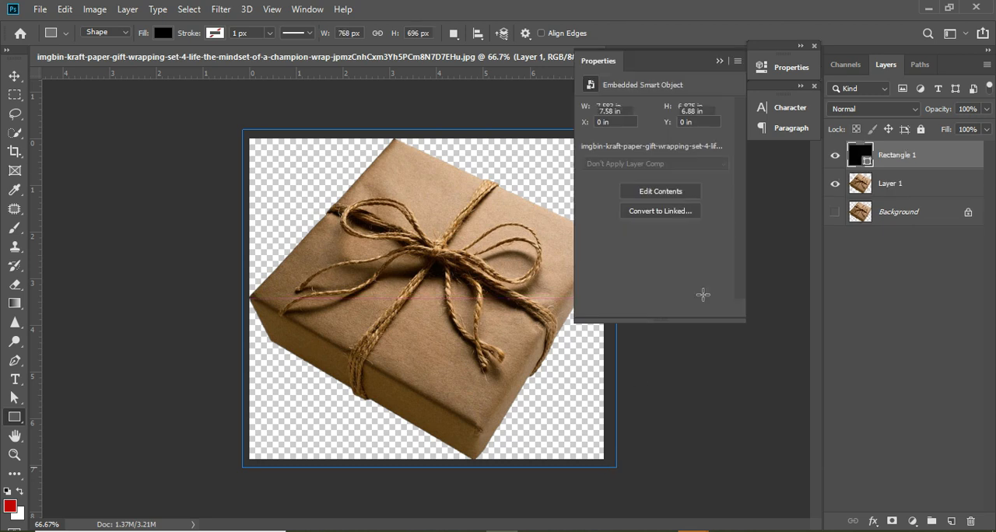
left_click_drag(879, 160, 851, 199)
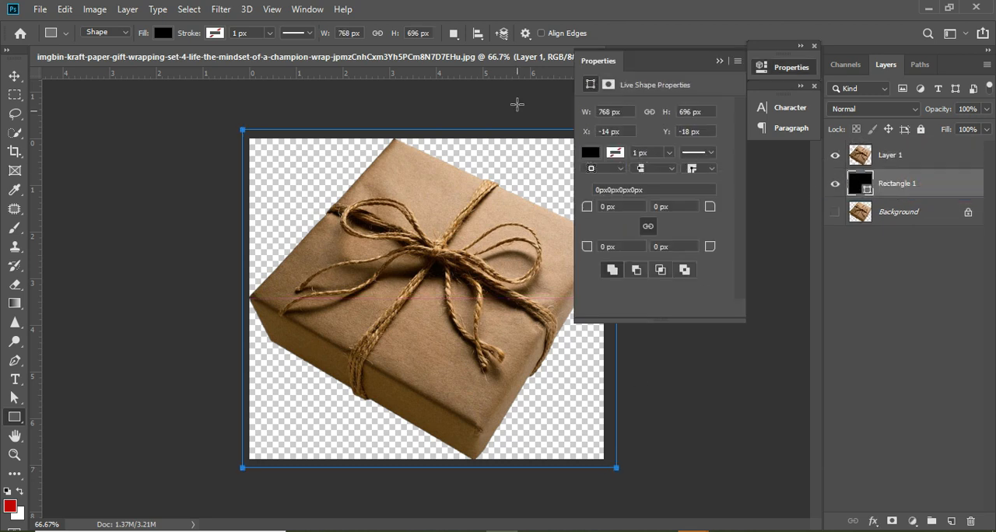
- Fill the backdrop rectangle with a light beige from the recently used colors
left_click(154, 33)
left_click(117, 109)
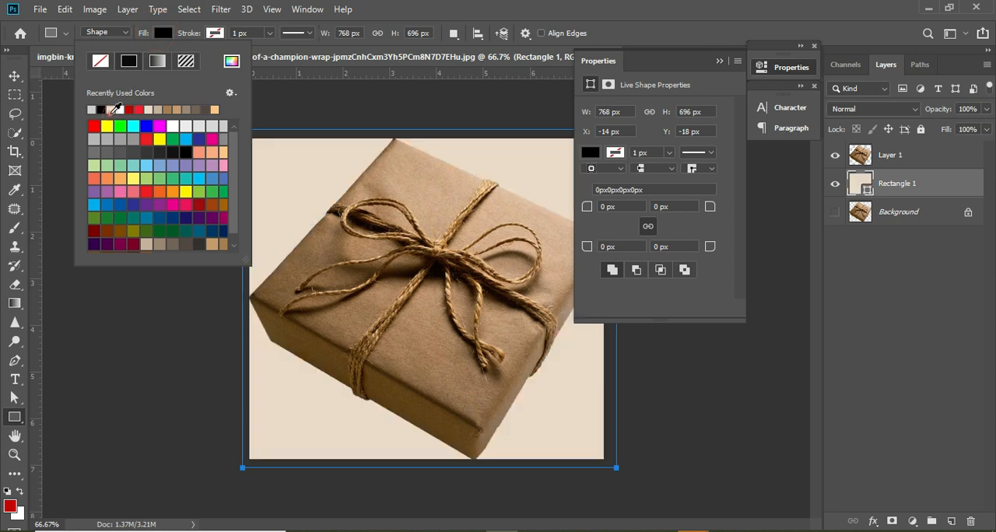
left_click(15, 79)
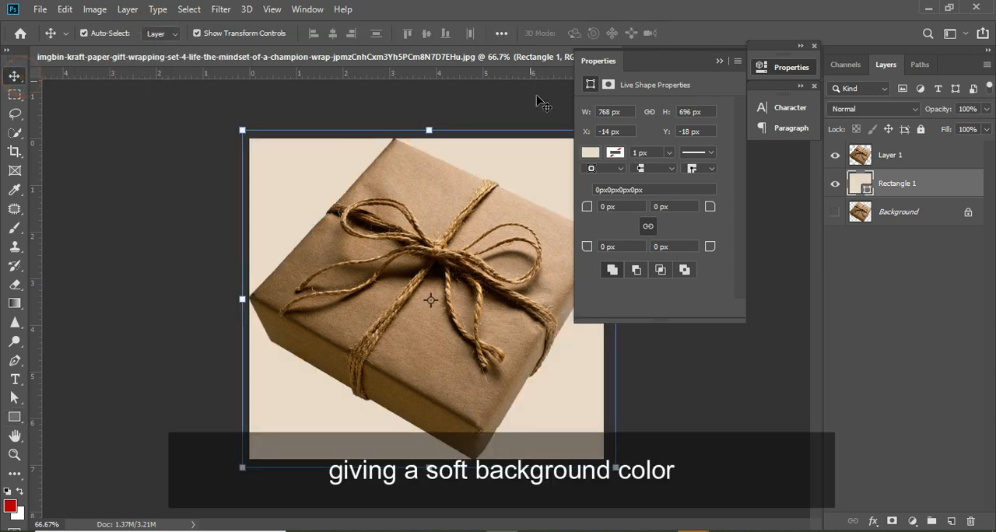
- Place attachment_83312998.jpg from the text wrap folder into the document and move it above the gift box layer
left_click(929, 8)
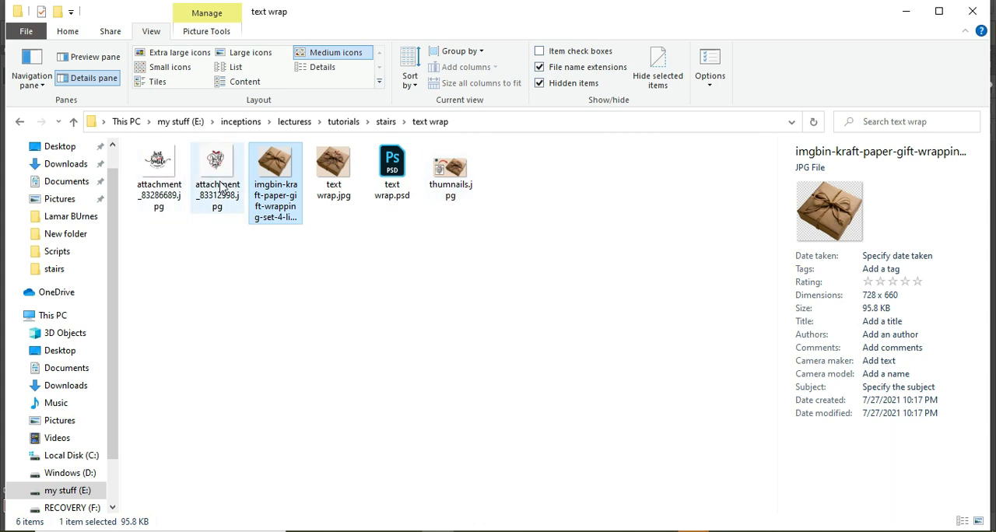
left_click_drag(216, 181, 498, 448)
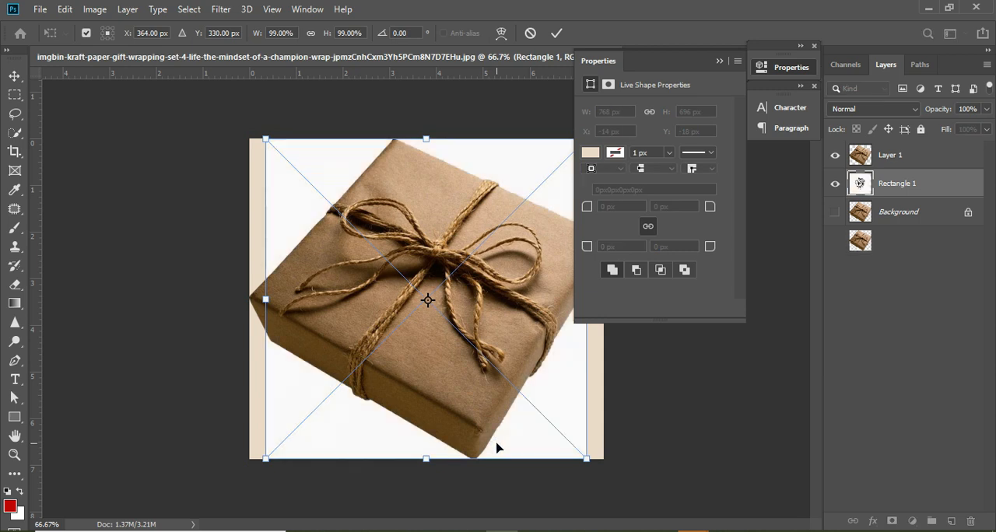
key("Return")
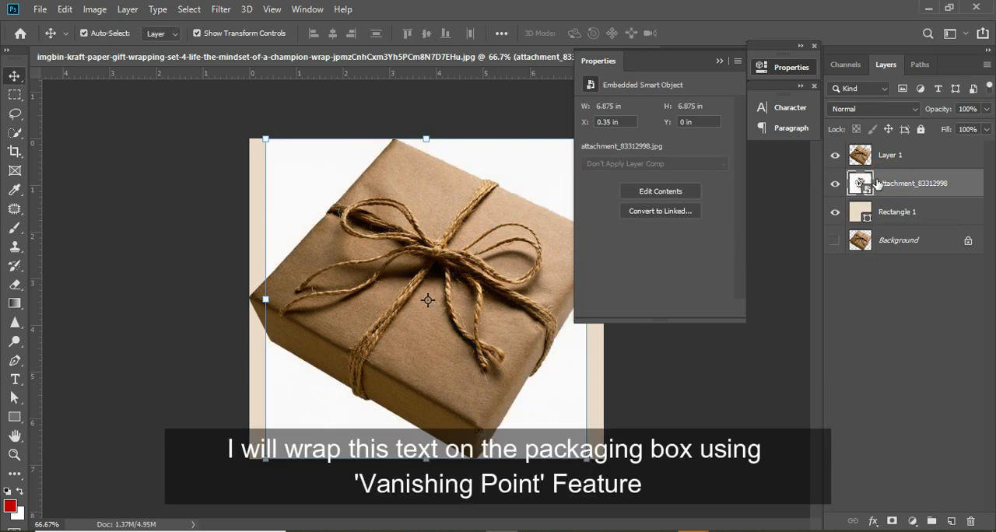
left_click_drag(877, 183, 885, 156)
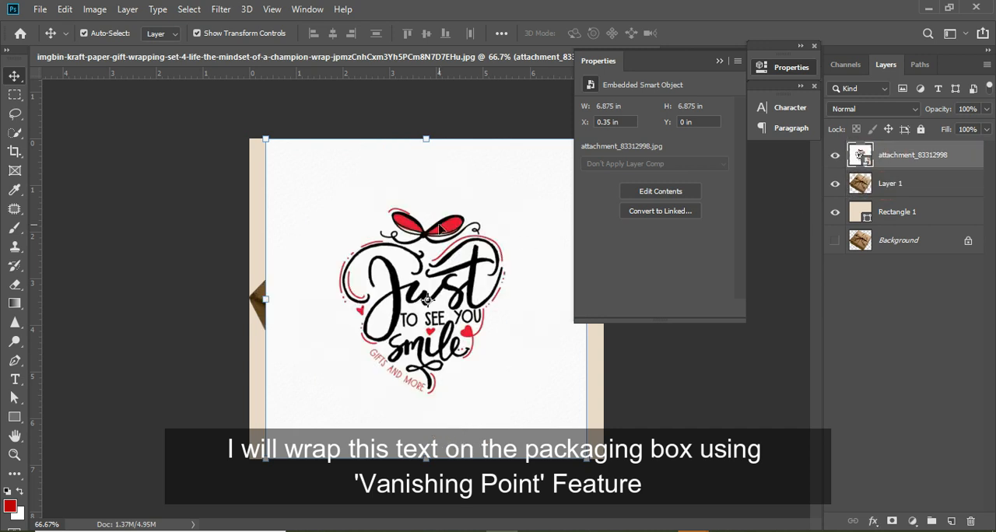
- Copy a rectangular marquee selection around the "Just to see you smile" artwork and hide the artwork's layer
left_click(16, 95)
left_click_drag(321, 203, 516, 403)
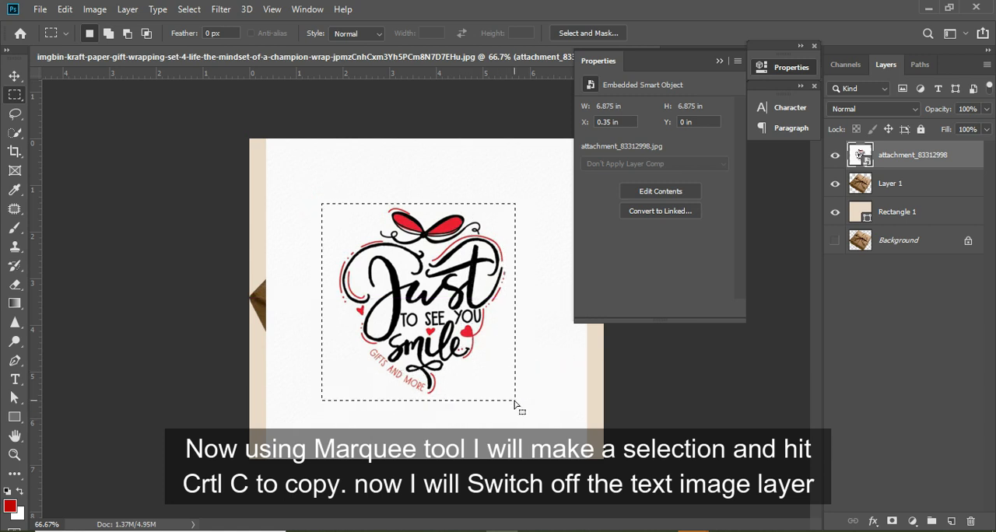
key("ctrl+c")
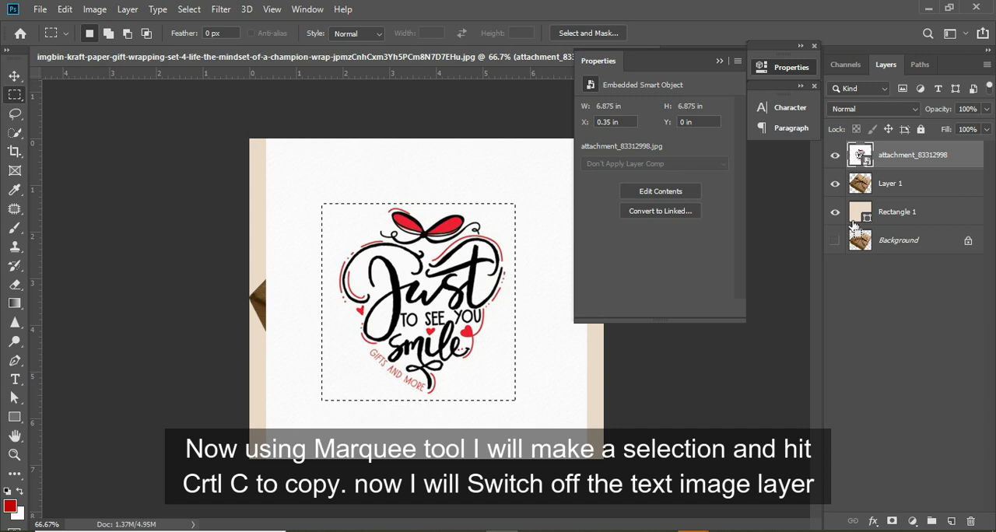
left_click(835, 155)
- On a new empty layer above the gift box, define a Vanishing Point plane along the four corners of the box's top face
left_click(887, 187)
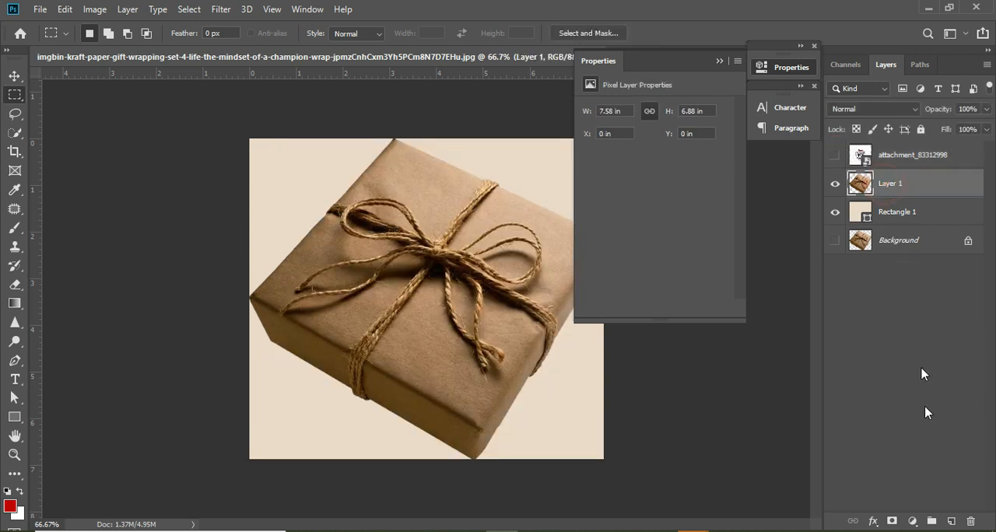
left_click(950, 521)
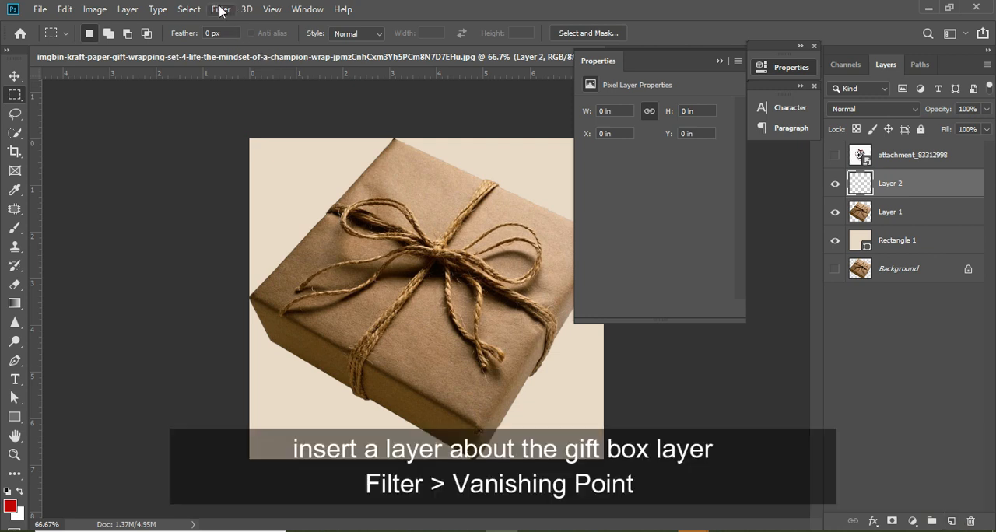
left_click(221, 9)
left_click(269, 151)
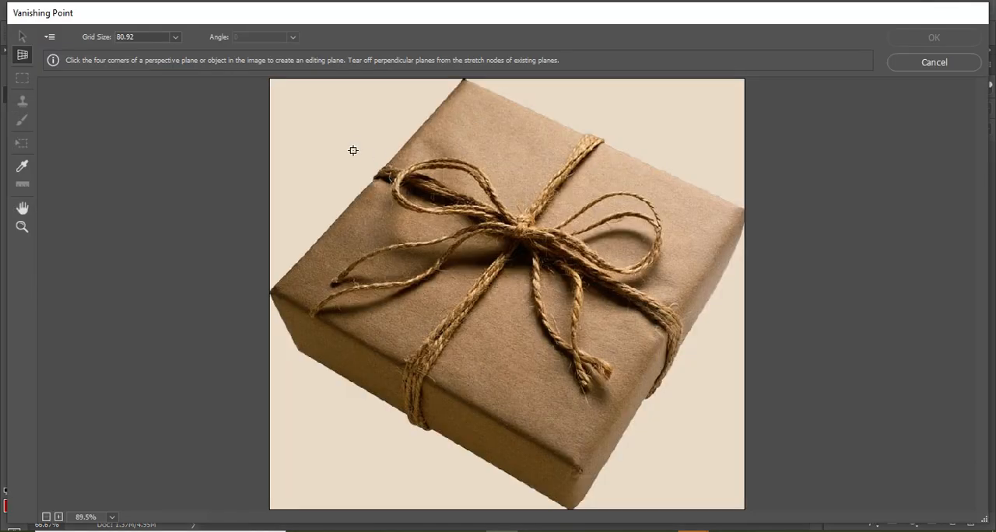
left_click(272, 288)
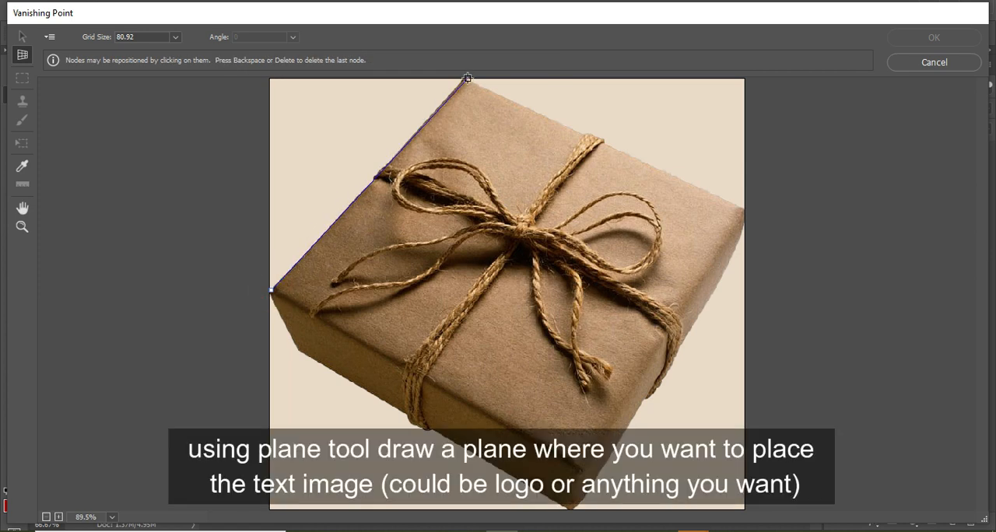
left_click(464, 80)
left_click(745, 217)
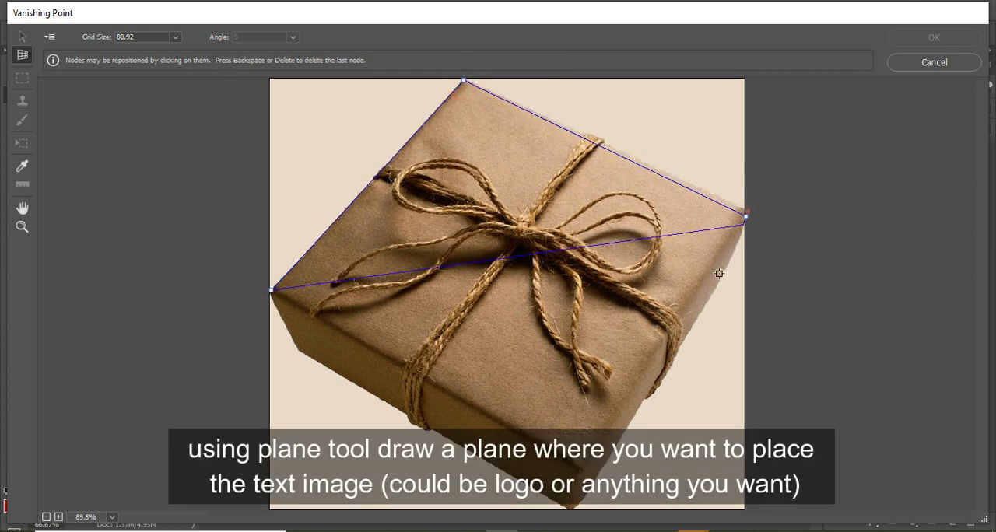
left_click(584, 466)
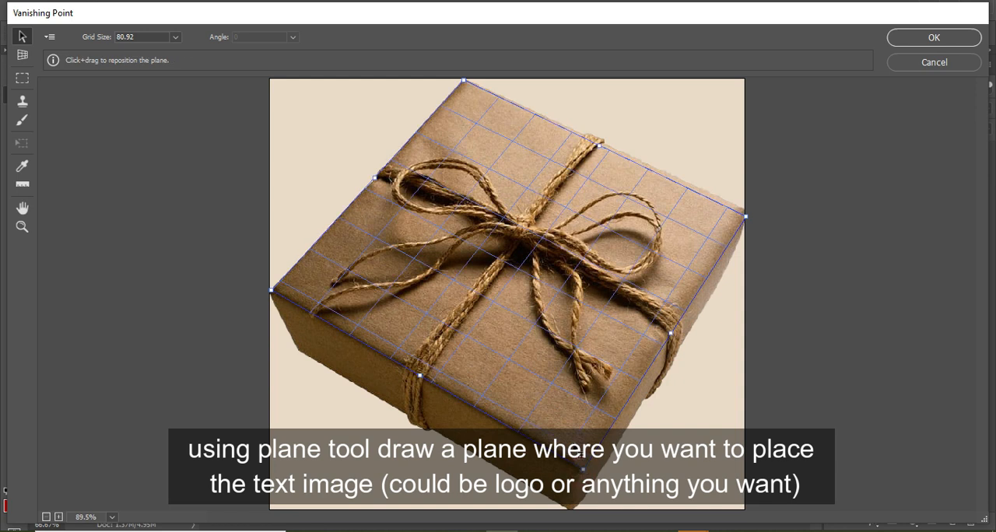
- Paste the copied artwork onto the Vanishing Point plane, scale and position it on the box top, and apply the filter
key("ctrl+v")
left_click_drag(405, 257, 491, 286)
left_click(21, 143)
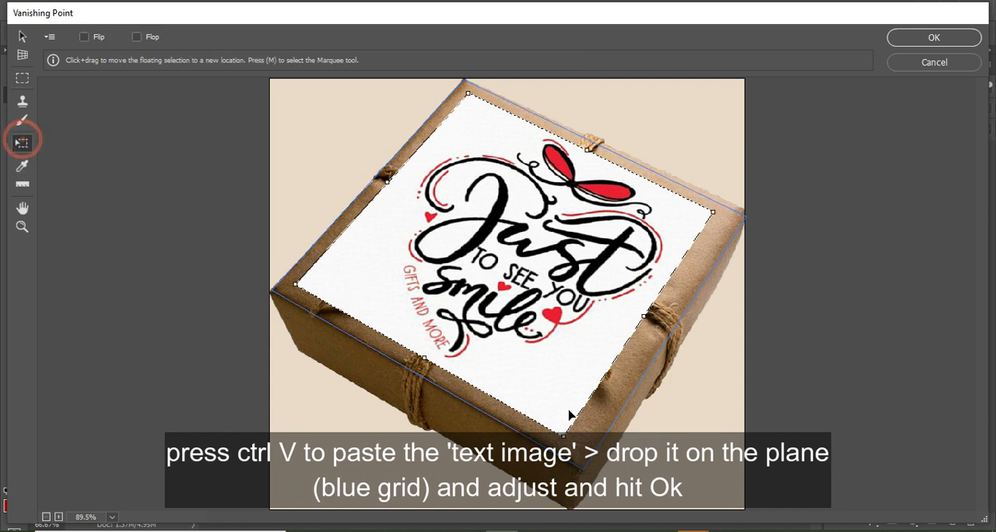
left_click_drag(566, 438, 577, 440)
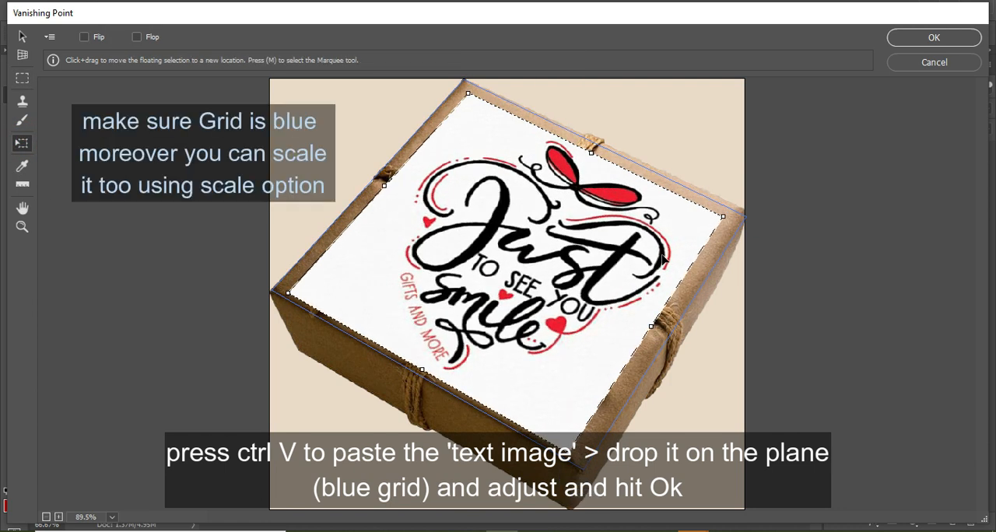
left_click_drag(597, 228, 585, 230)
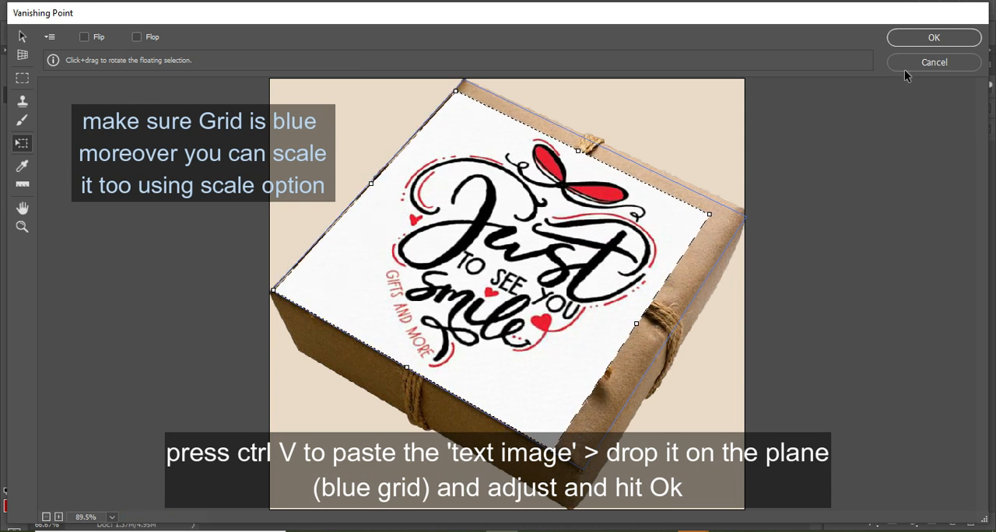
left_click_drag(636, 310, 644, 311)
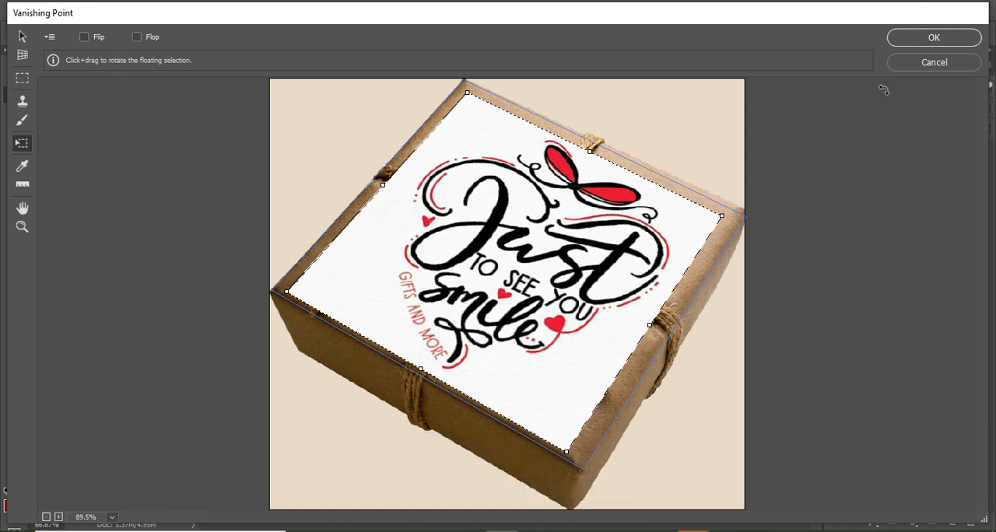
left_click(944, 39)
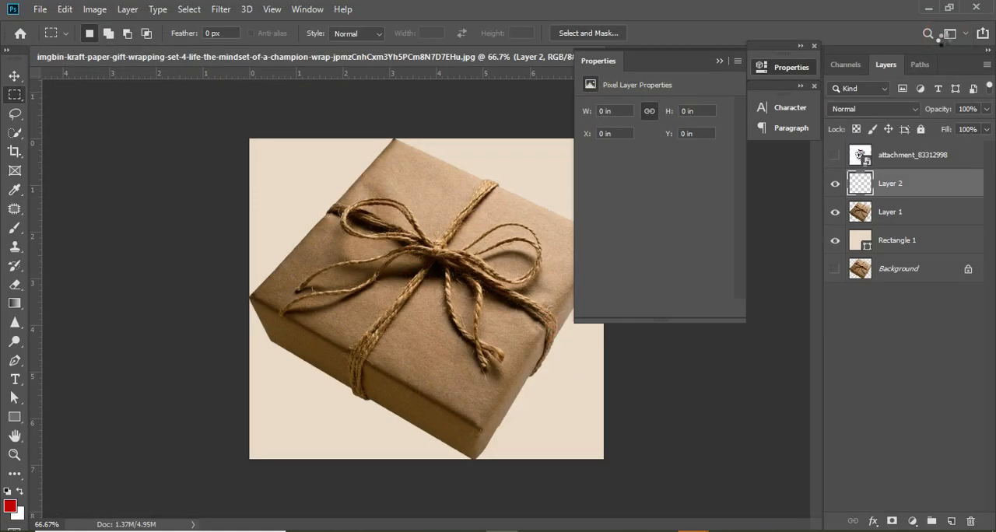
- Set the wrapped artwork layer's blend mode to Multiply and collapse its expanded properties
left_click(870, 108)
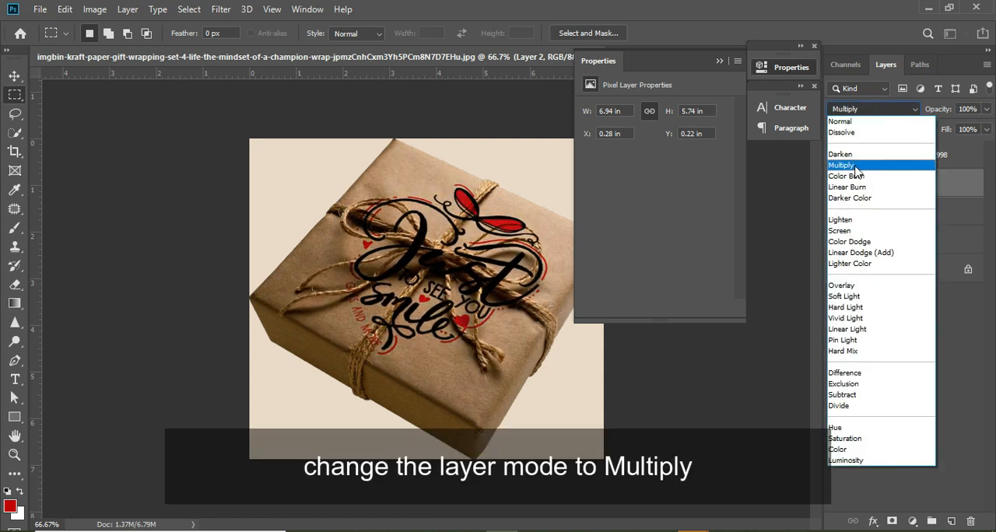
left_click(854, 165)
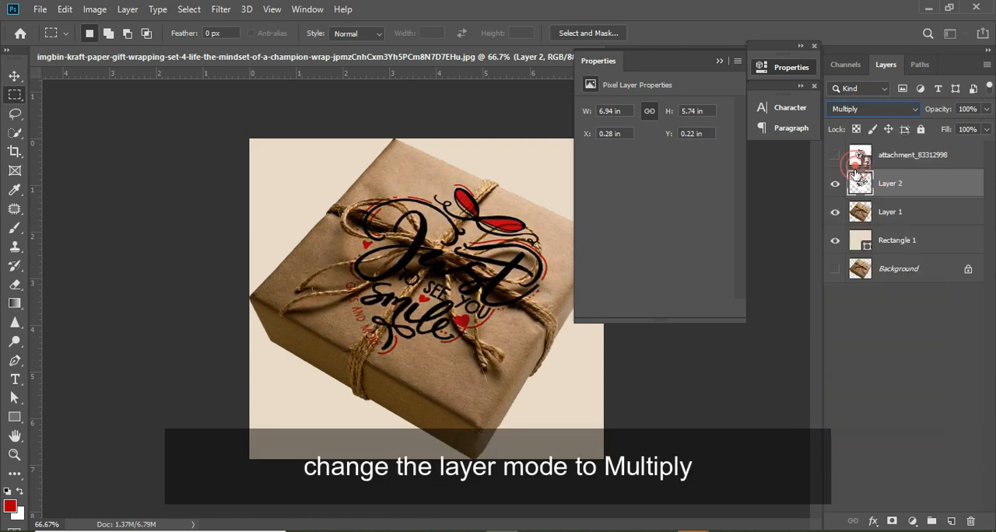
left_click(719, 60)
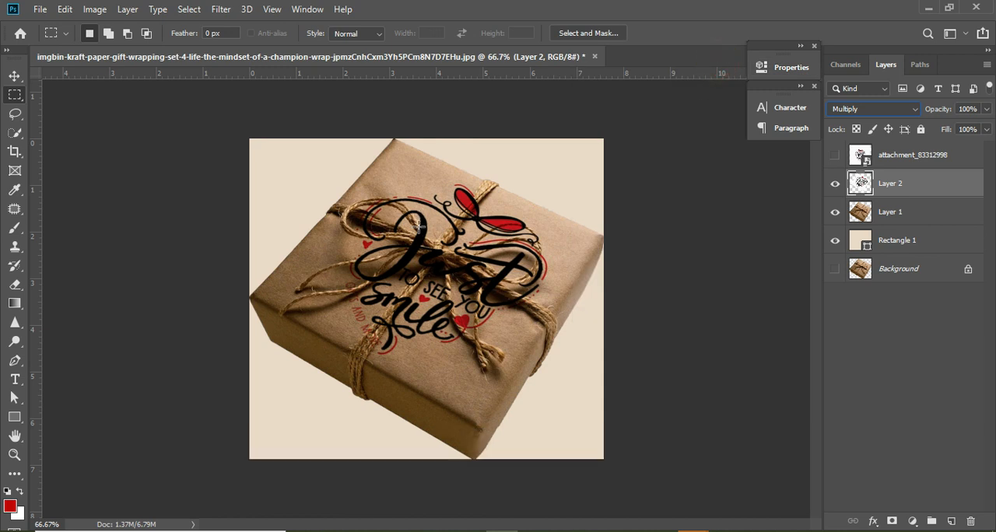
- Add a layer mask to the wrapped artwork layer
key("z")
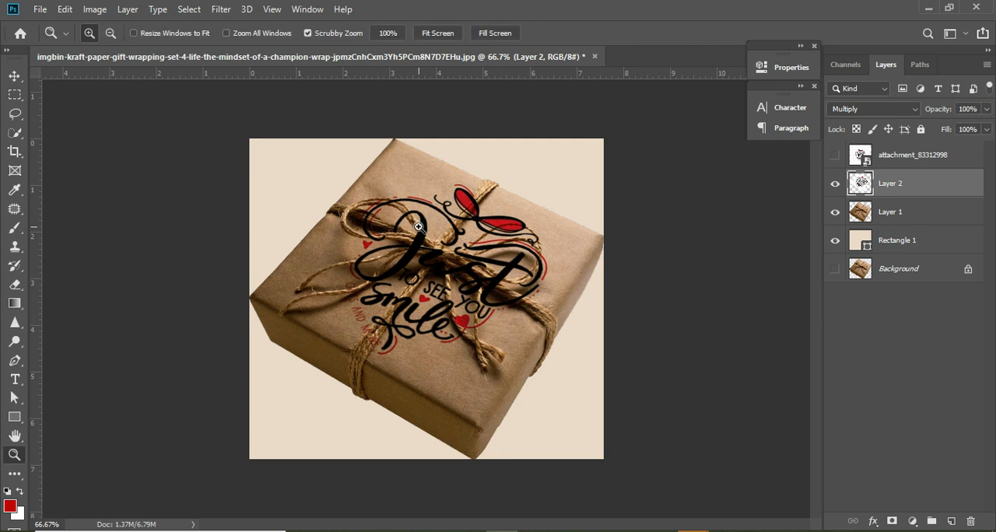
left_click_drag(417, 225, 463, 253)
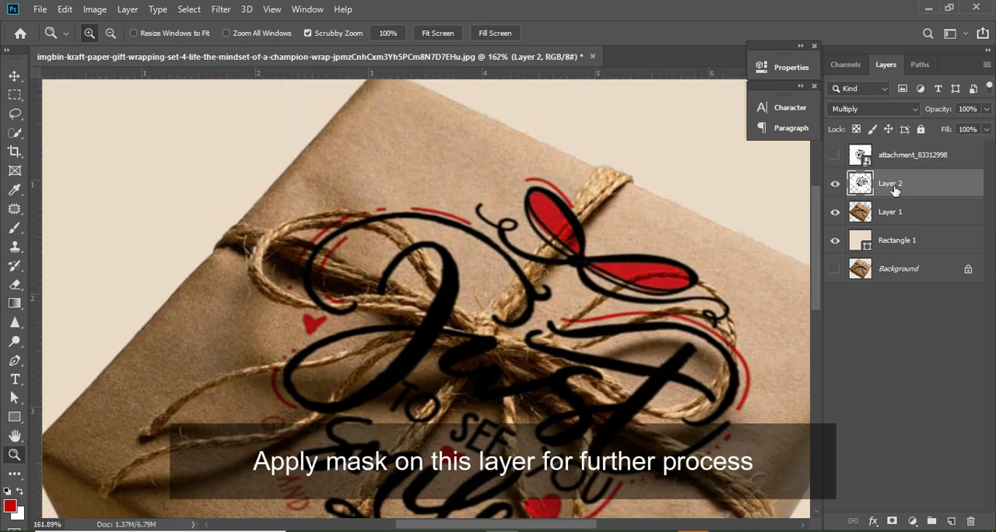
left_click(891, 522)
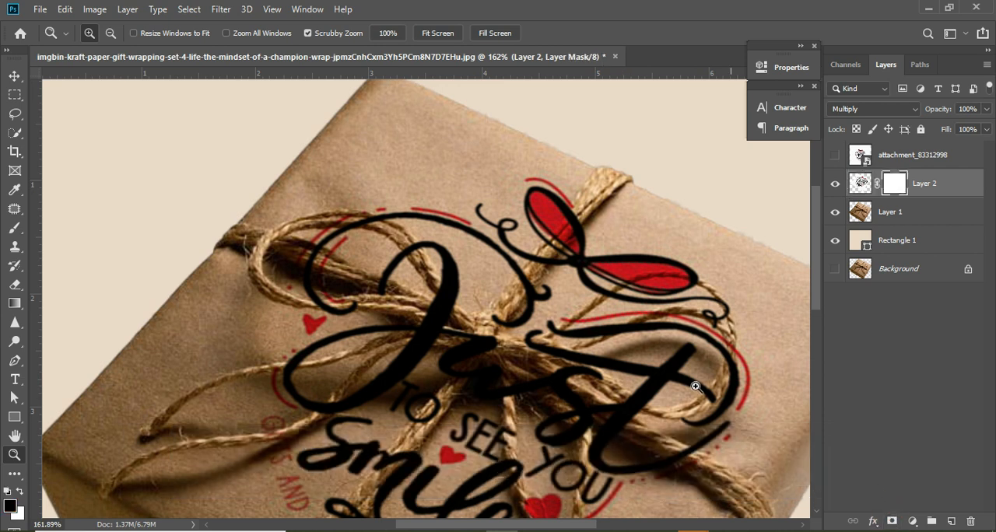
- Brush black on the mask along the rope running from the box's back edge to the knot, hiding the artwork over it
left_click(11, 230)
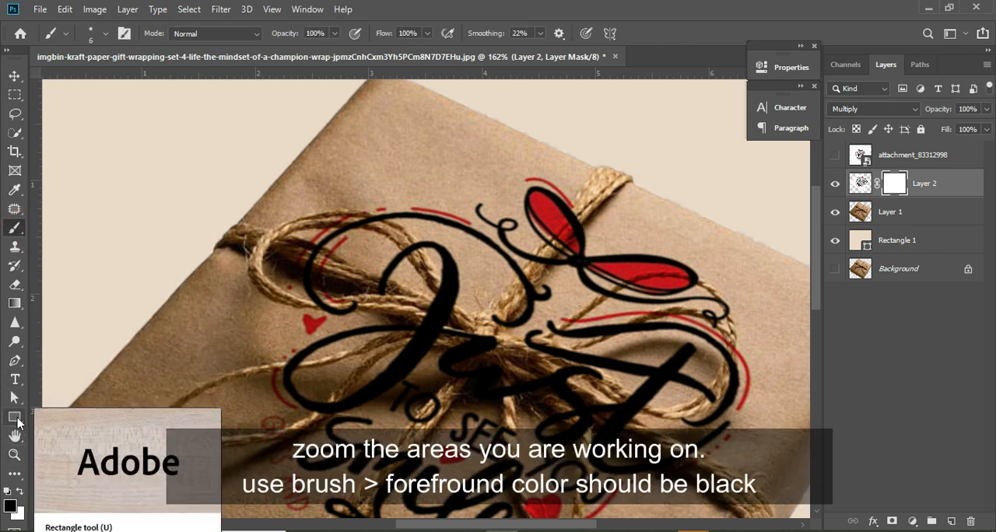
left_click(19, 491)
left_click(20, 491)
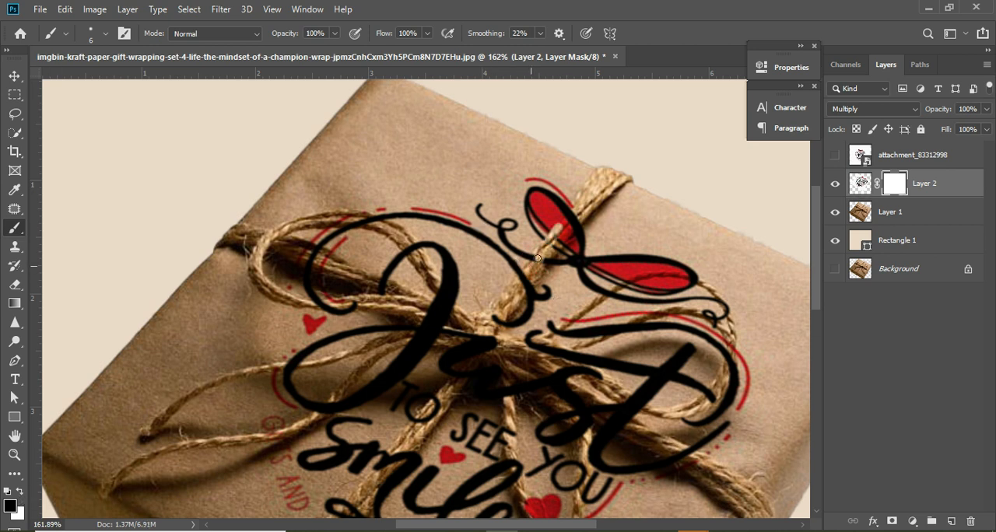
mouse_move(538, 258)
left_mouse_down()
mouse_move(589, 220)
mouse_move(553, 243)
mouse_move(581, 201)
mouse_move(545, 250)
left_mouse_up()
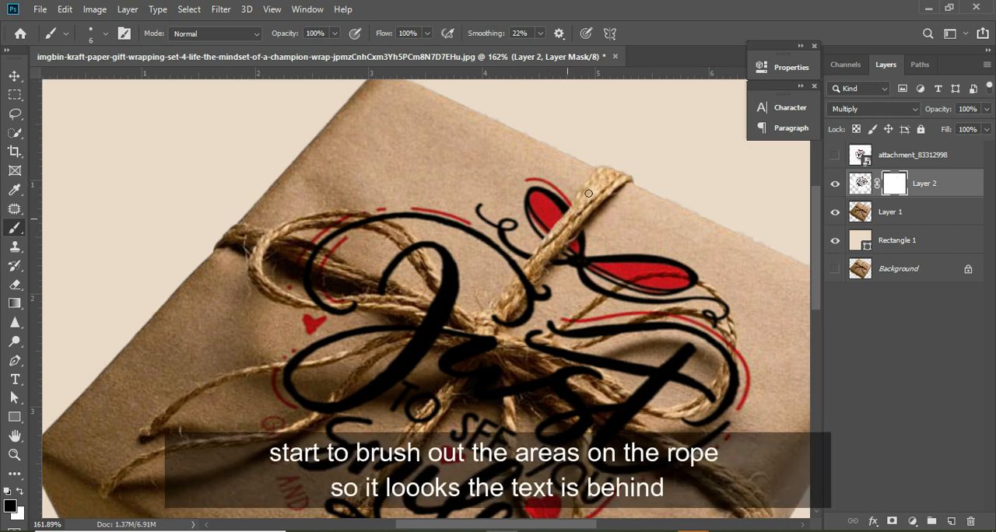
mouse_move(519, 292)
left_mouse_down()
mouse_move(520, 283)
mouse_move(524, 293)
left_mouse_up()
left_click_drag(493, 323, 503, 316)
- Brush black on the layer mask along the bow's right loop strands and the rope beside the knot, hiding the artwork over them
left_click_drag(522, 357, 564, 323)
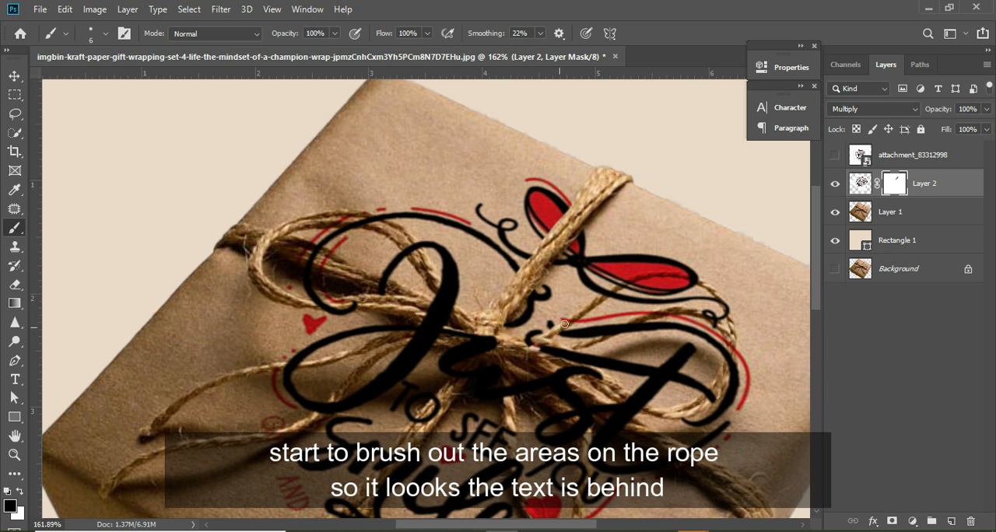
left_click_drag(530, 368, 549, 351)
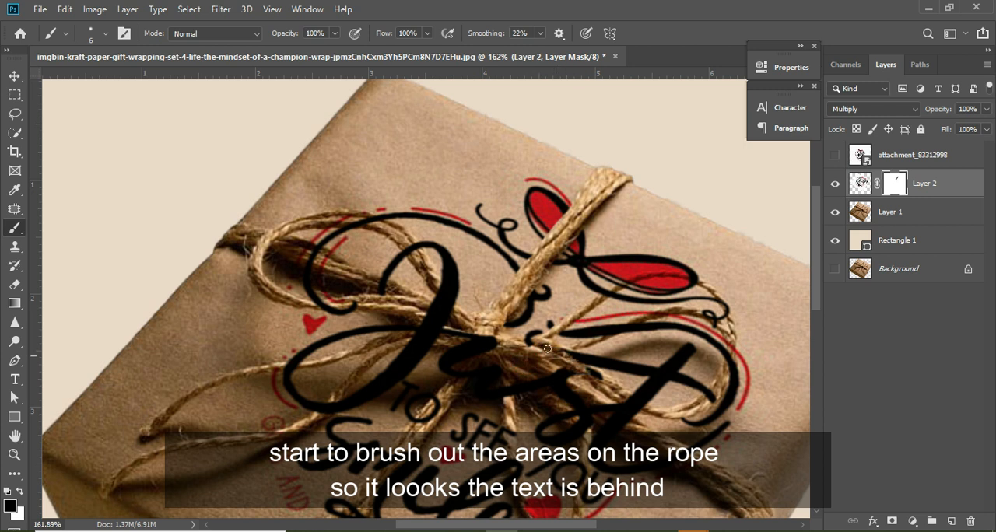
mouse_move(554, 361)
left_mouse_down()
mouse_move(613, 389)
mouse_move(557, 368)
mouse_move(577, 373)
mouse_move(566, 352)
mouse_move(603, 383)
left_mouse_up()
left_click_drag(576, 350, 662, 311)
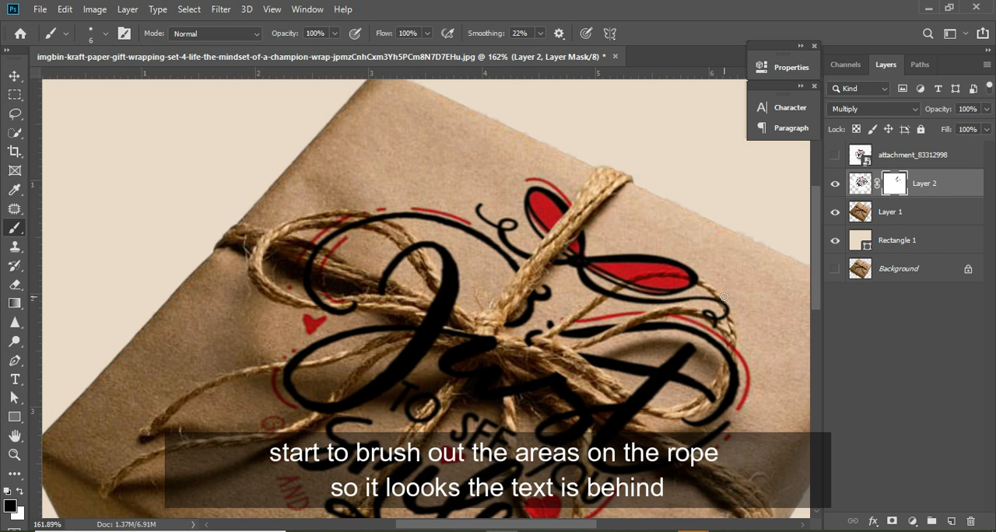
mouse_move(614, 273)
left_mouse_down()
mouse_move(699, 286)
mouse_move(694, 278)
left_mouse_up()
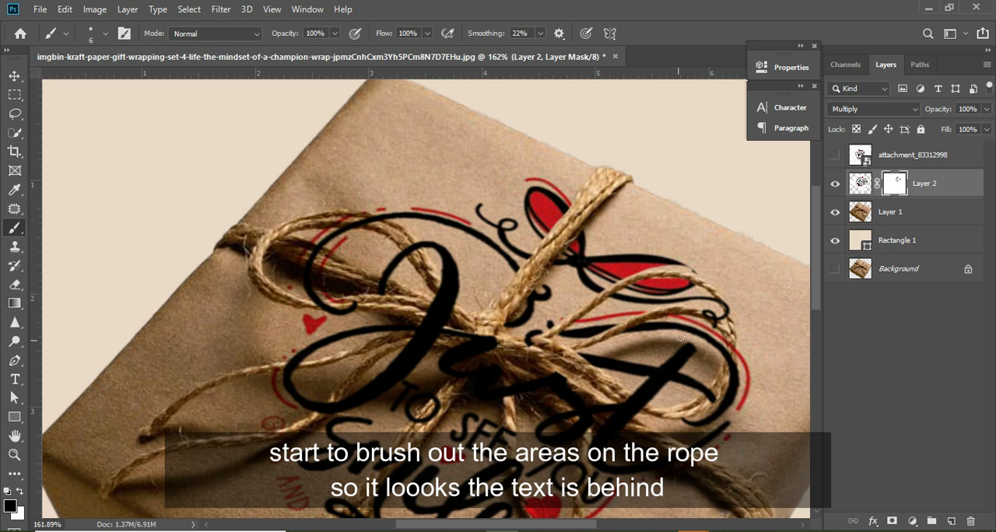
- Paint white on the mask along the edges of the strand crossing the red bow, restoring artwork that was hidden outside the rope
key("z")
mouse_move(680, 336)
left_mouse_down()
mouse_move(695, 323)
mouse_move(708, 340)
left_mouse_up()
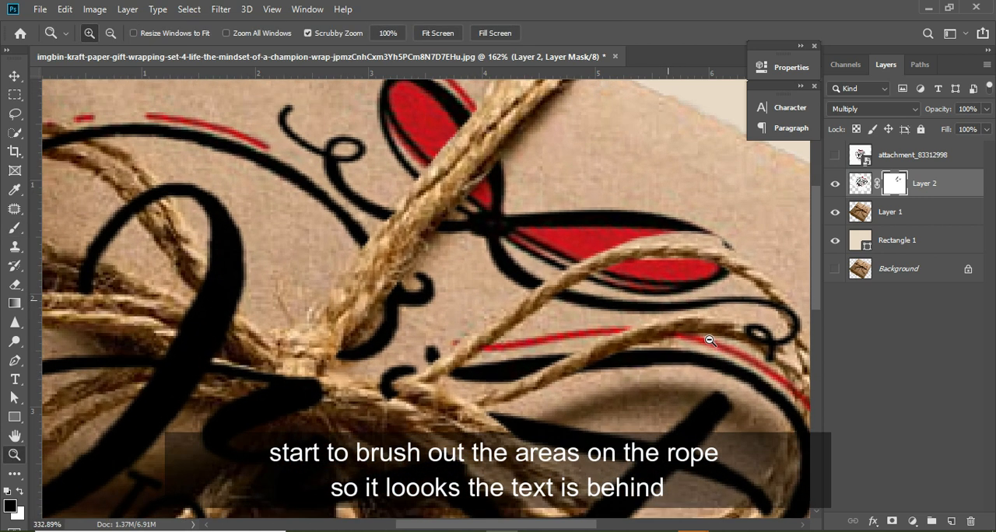
key("b")
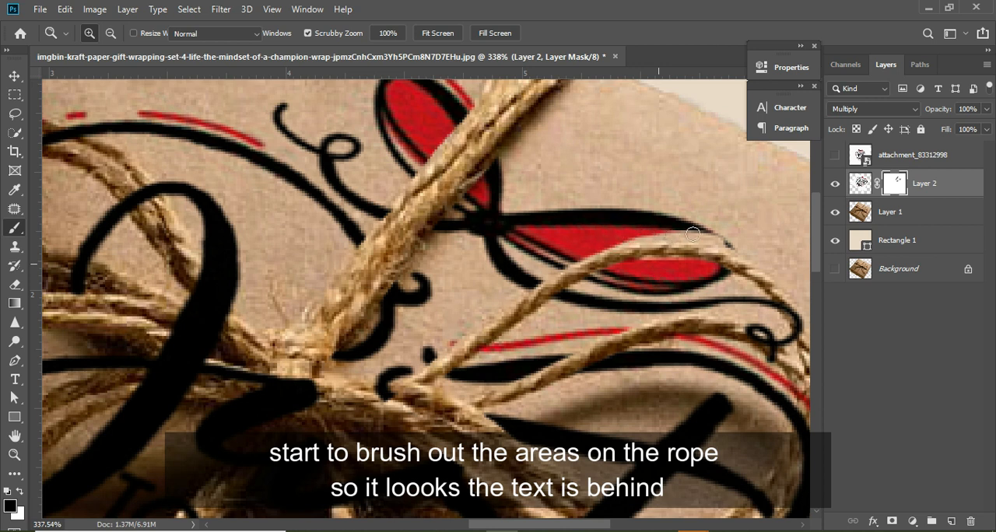
key("x")
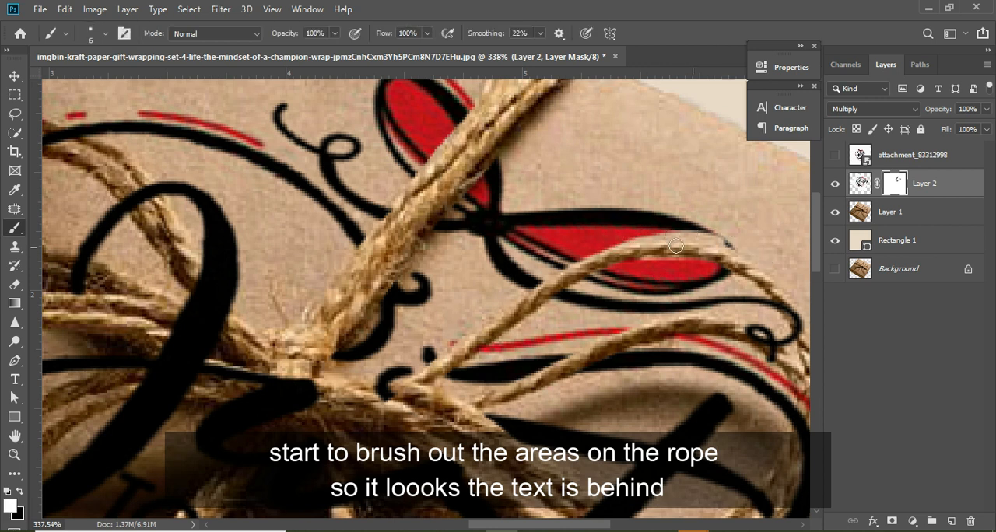
left_click(602, 278)
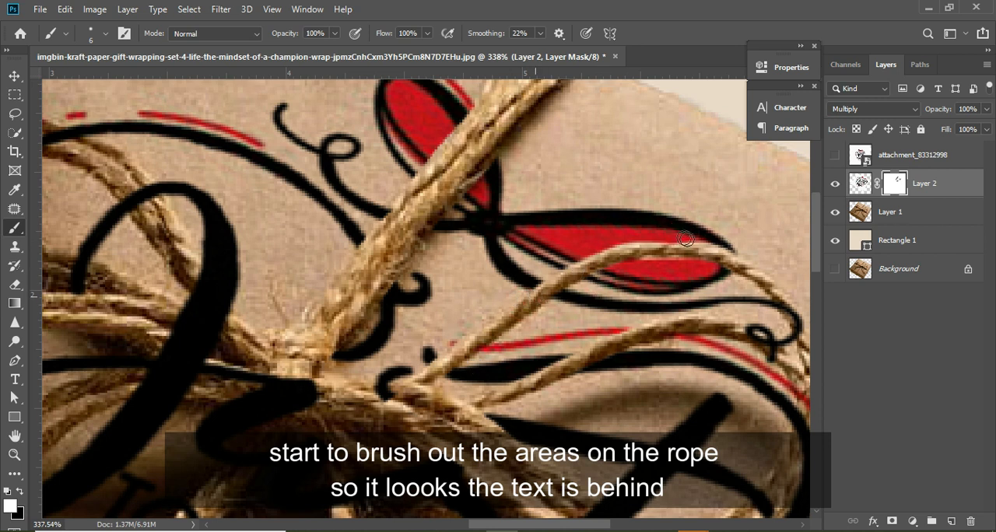
mouse_move(740, 256)
left_mouse_down()
mouse_move(678, 251)
mouse_move(616, 277)
left_mouse_up()
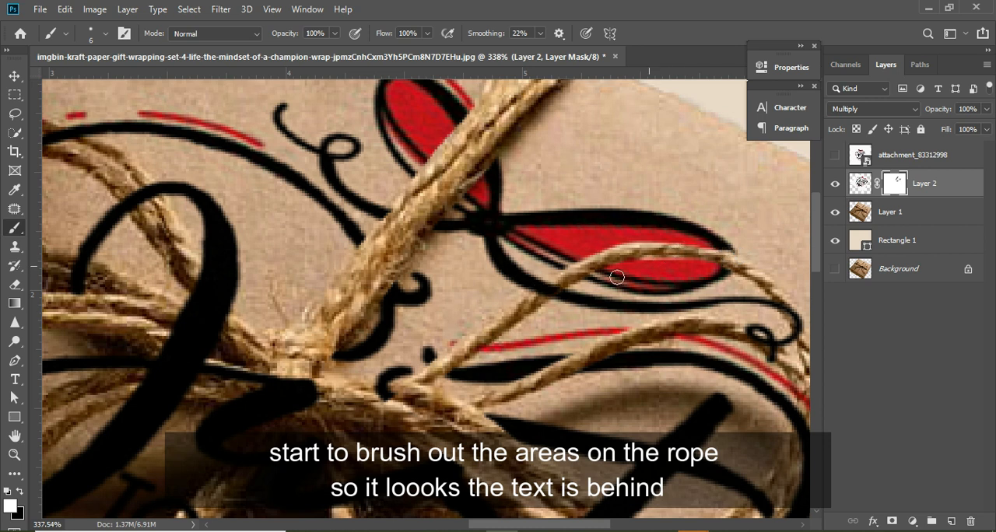
- Refine the mask around the strand over the red bow, using black on the rope and white on the artwork's edges
key("x")
left_click_drag(544, 295, 535, 308)
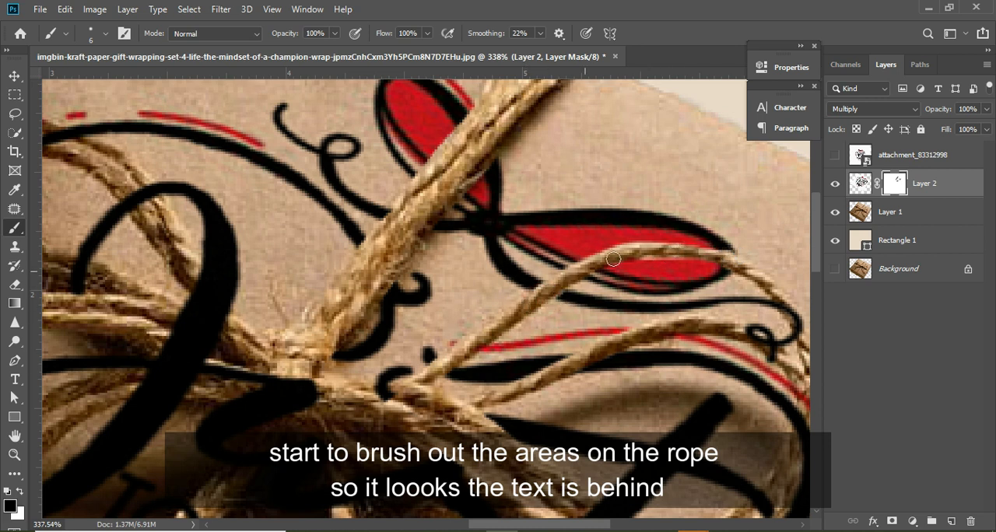
mouse_move(636, 257)
left_mouse_down()
mouse_move(628, 250)
mouse_move(737, 265)
left_mouse_up()
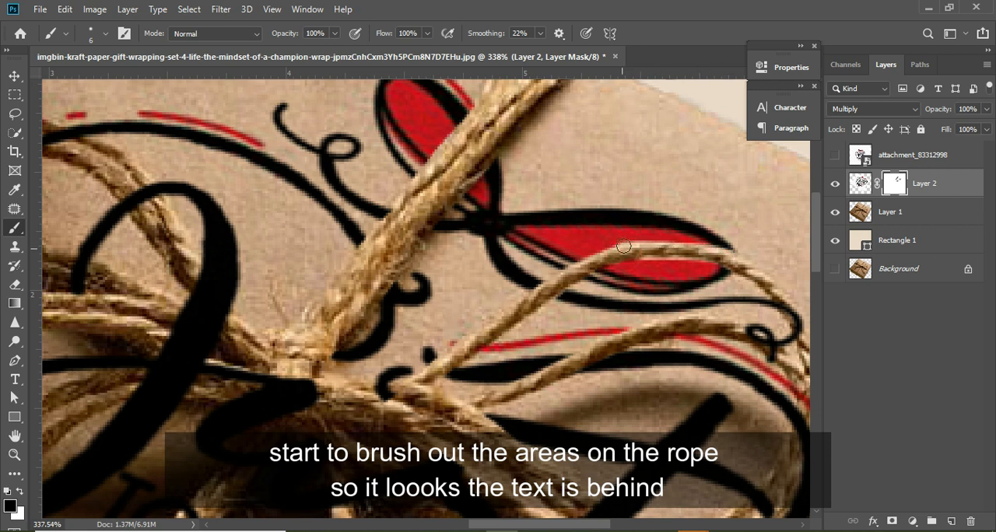
key("x")
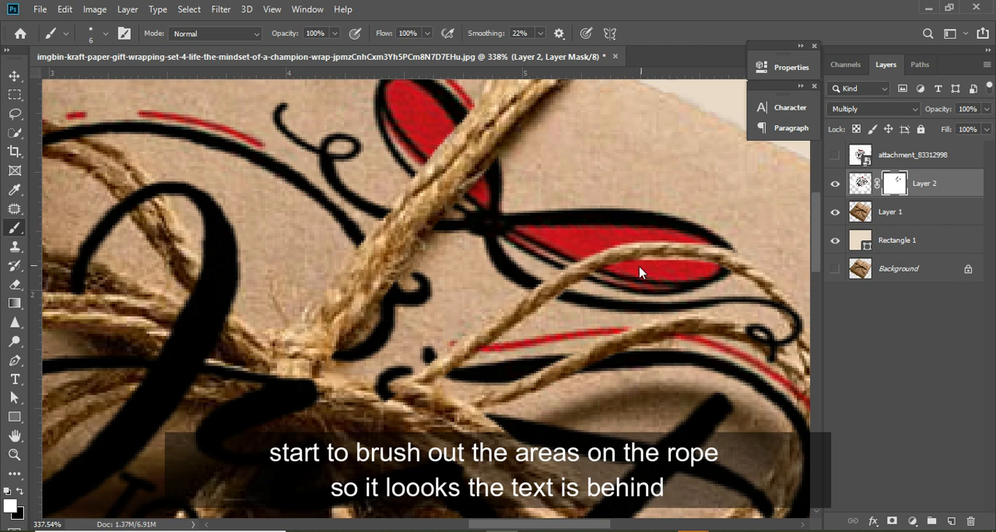
key("x")
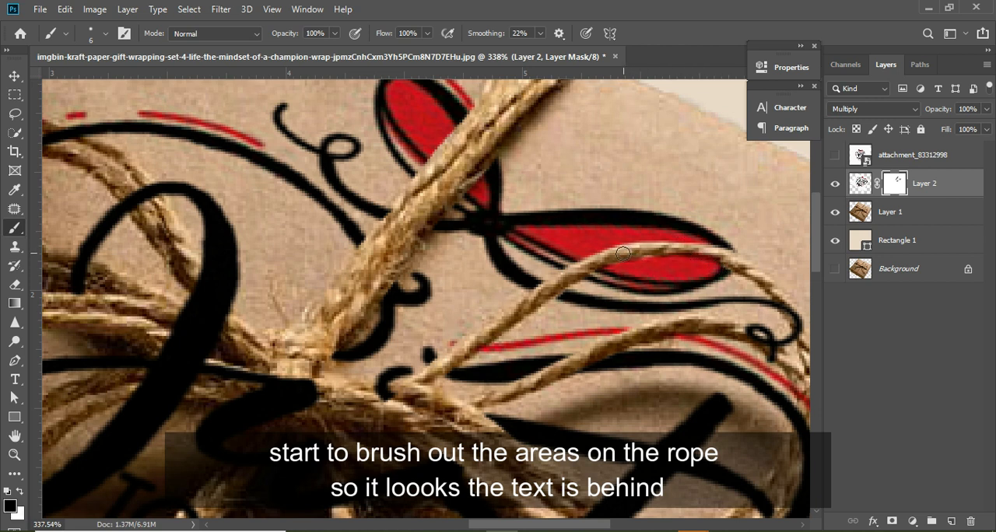
key("x")
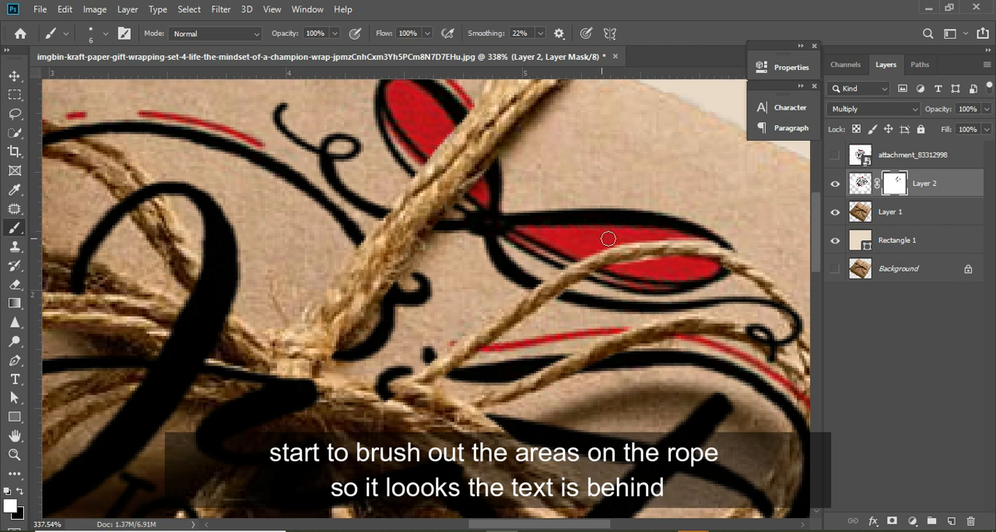
left_click_drag(667, 229, 731, 250)
mouse_move(651, 266)
left_mouse_down()
mouse_move(619, 276)
mouse_move(646, 266)
left_mouse_up()
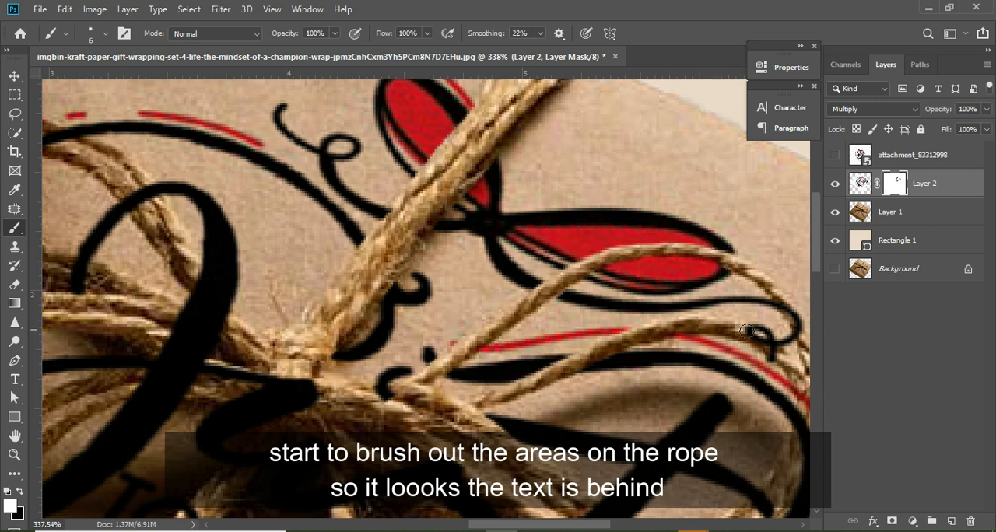
- Brush black on the mask over the right loop's outer end and the rope at the knot, hiding the curl and lettering there
key("x")
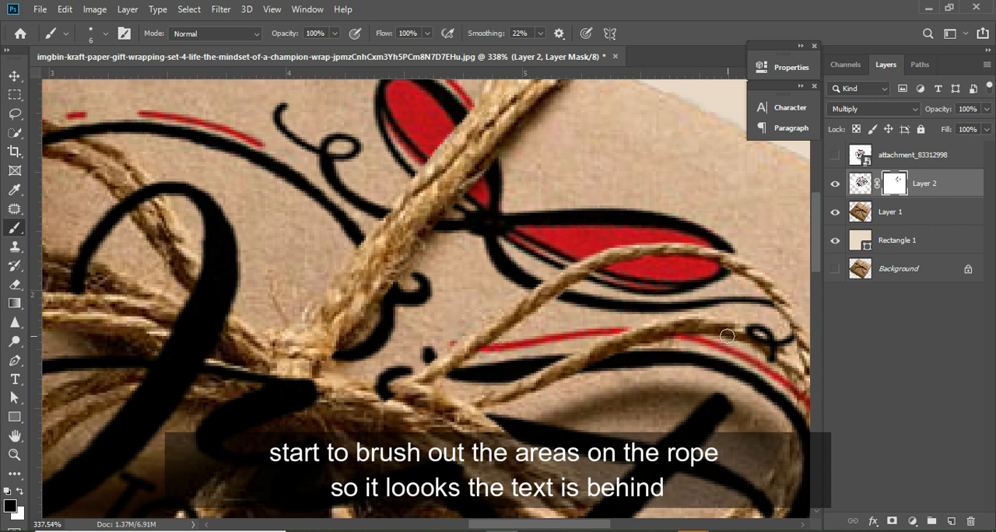
mouse_move(727, 336)
left_mouse_down()
mouse_move(803, 382)
mouse_move(734, 330)
mouse_move(784, 356)
mouse_move(768, 348)
mouse_move(787, 361)
left_mouse_up()
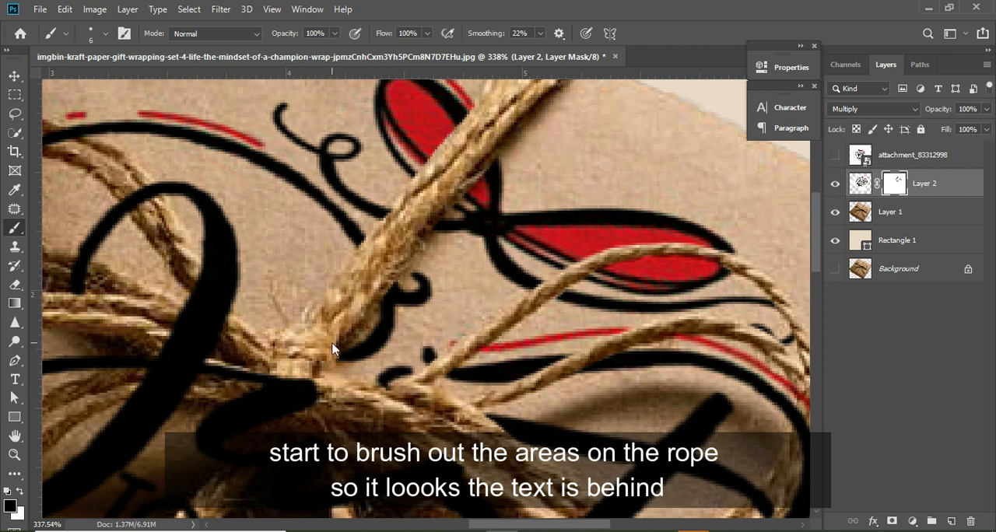
mouse_move(331, 354)
left_mouse_down()
mouse_move(364, 352)
mouse_move(390, 393)
mouse_move(378, 390)
mouse_move(410, 393)
left_mouse_up()
- Brush black on the mask over the left loop's strand and the ropes entering the knot, hiding the large J across them
mouse_move(113, 187)
left_mouse_down()
mouse_move(134, 218)
mouse_move(121, 184)
mouse_move(139, 213)
mouse_move(132, 196)
mouse_move(145, 198)
mouse_move(149, 183)
mouse_move(154, 197)
left_mouse_up()
key("ctrl+z")
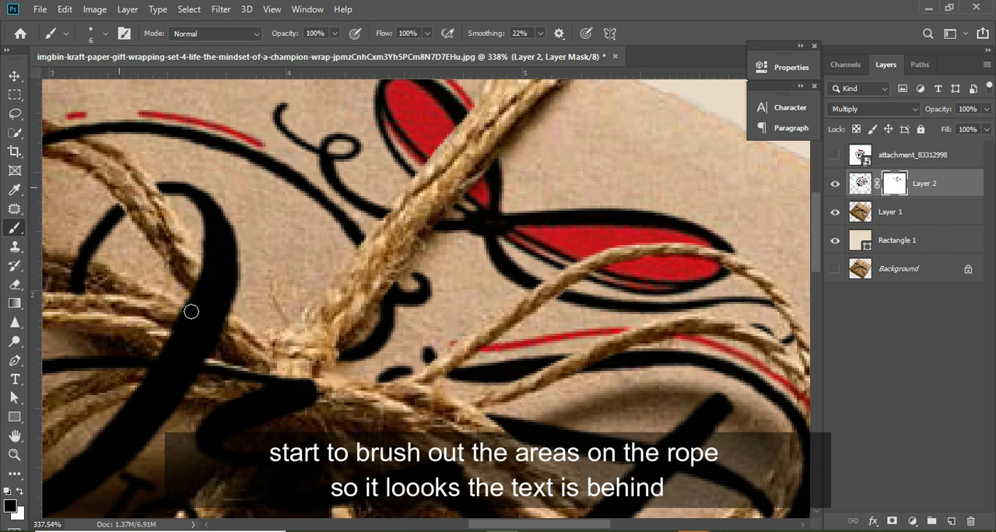
left_click_drag(191, 312, 233, 342)
left_click_drag(225, 316, 190, 268)
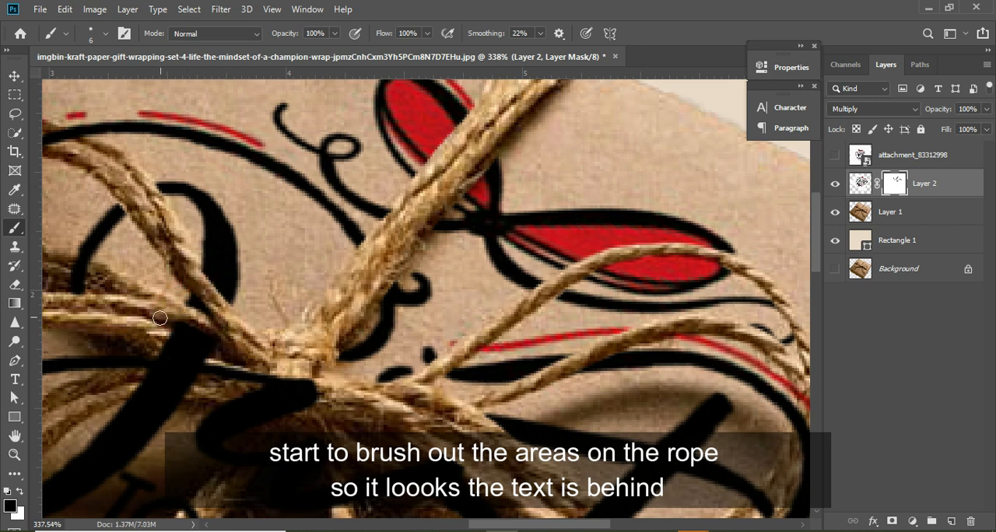
mouse_move(159, 318)
left_mouse_down()
mouse_move(222, 348)
mouse_move(183, 327)
mouse_move(182, 341)
mouse_move(206, 355)
mouse_move(179, 355)
mouse_move(133, 402)
mouse_move(155, 371)
mouse_move(156, 399)
mouse_move(162, 386)
mouse_move(153, 393)
mouse_move(223, 380)
mouse_move(310, 385)
mouse_move(258, 392)
mouse_move(206, 382)
mouse_move(235, 408)
mouse_move(312, 403)
left_mouse_up()
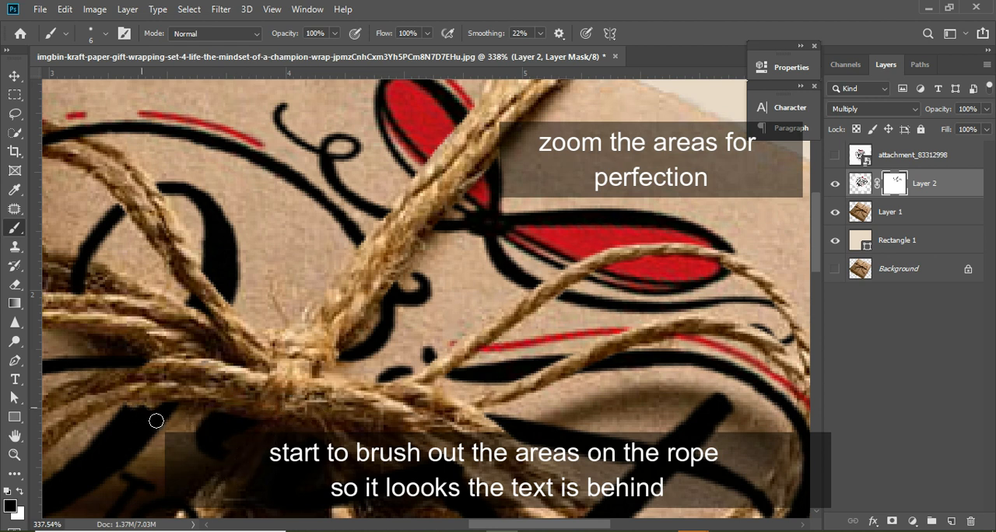
- Clean up the mask where the J's stem meets the lower left strands, alternating white on the letter and black on the rope
left_click_drag(129, 413, 167, 406)
left_click_drag(158, 397, 129, 408)
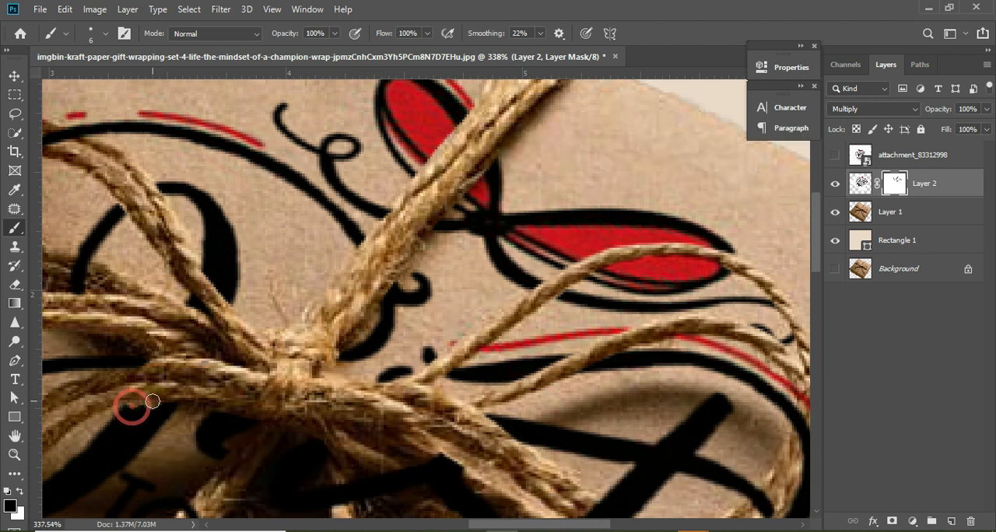
key("x")
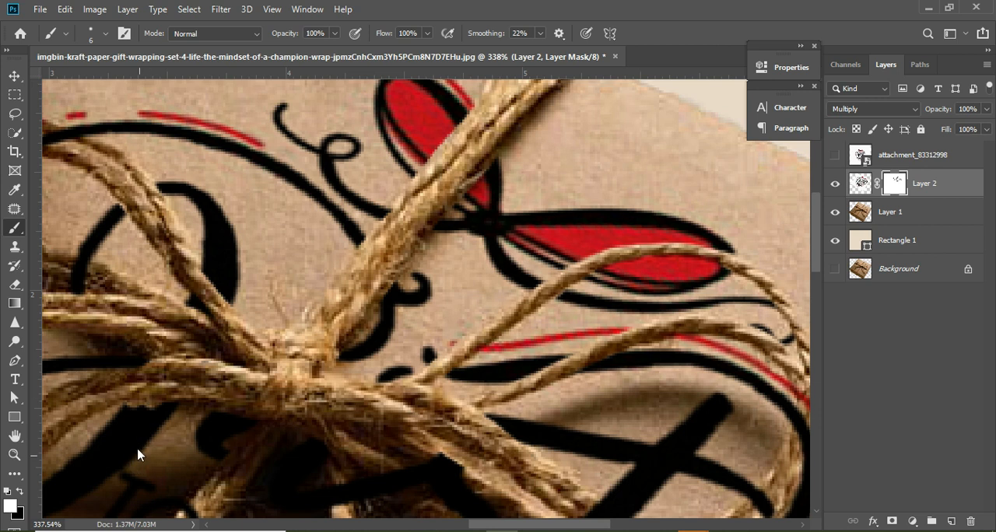
key("x")
key("x")
left_click_drag(126, 398, 182, 405)
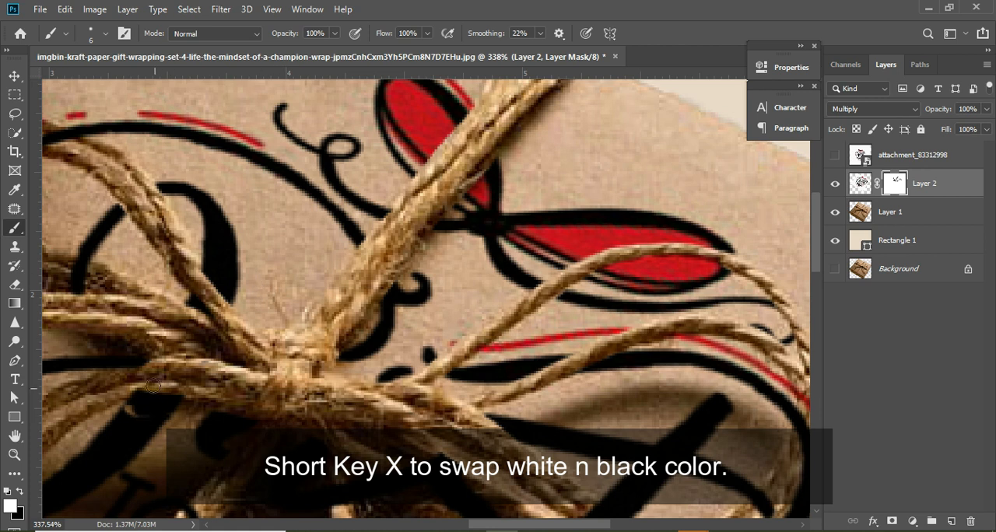
key("x")
left_click_drag(122, 387, 151, 386)
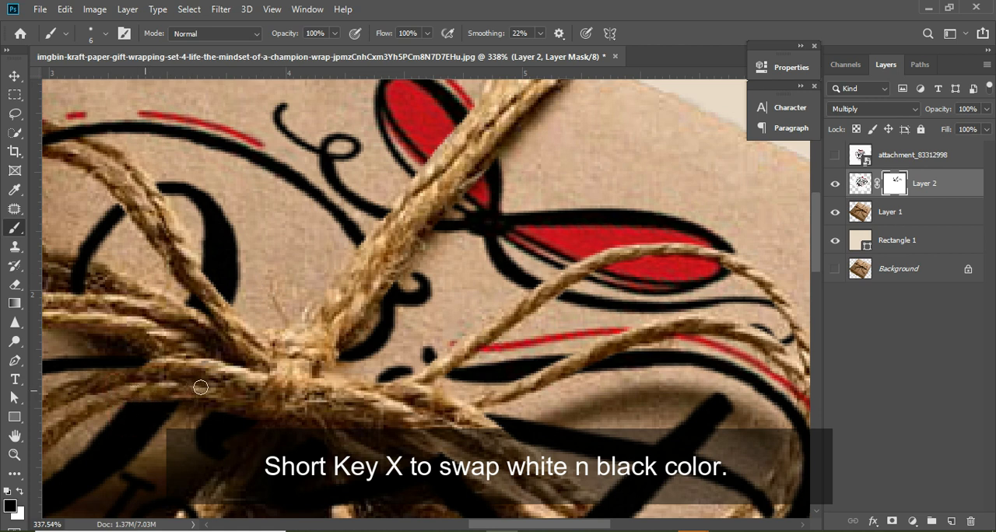
- Hide the J's hook end over the thick left rope with black, and restore the end of its horizontal stroke with white
left_click_drag(72, 293, 81, 268)
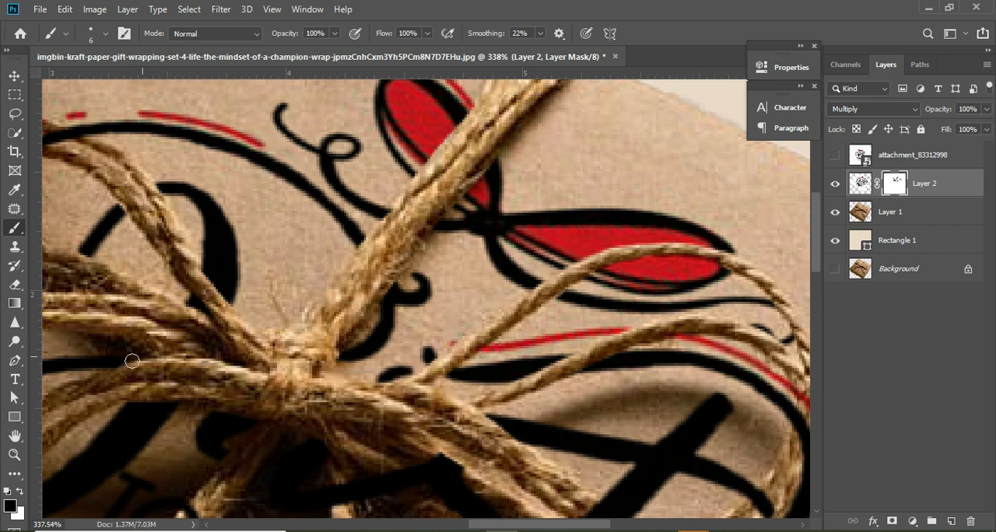
key("x")
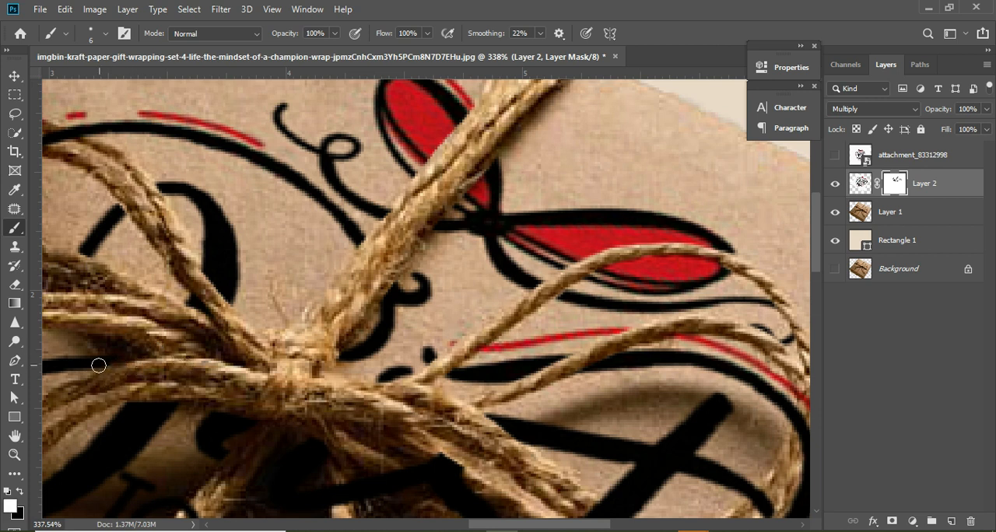
left_click(95, 360)
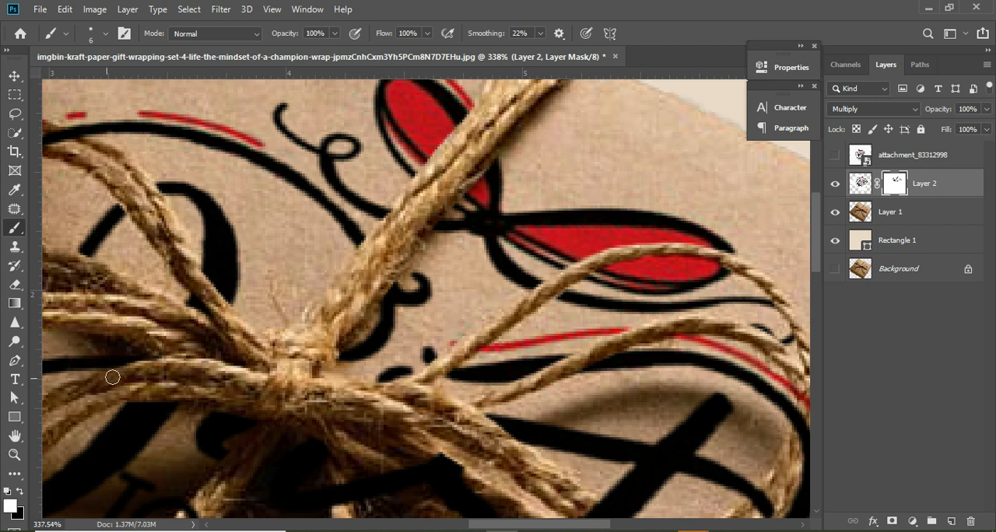
left_click_drag(107, 377, 129, 371)
key("x")
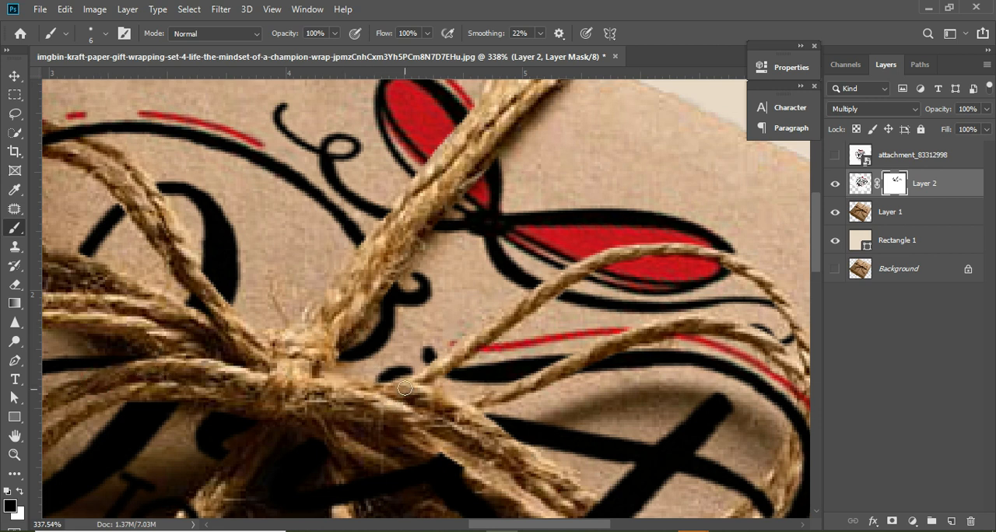
- Brush black on the mask over the thick left rope and the left loop's lower strand, hiding the black and red curves
key("space")
left_click_drag(363, 336, 578, 333)
left_click_drag(346, 246, 506, 272)
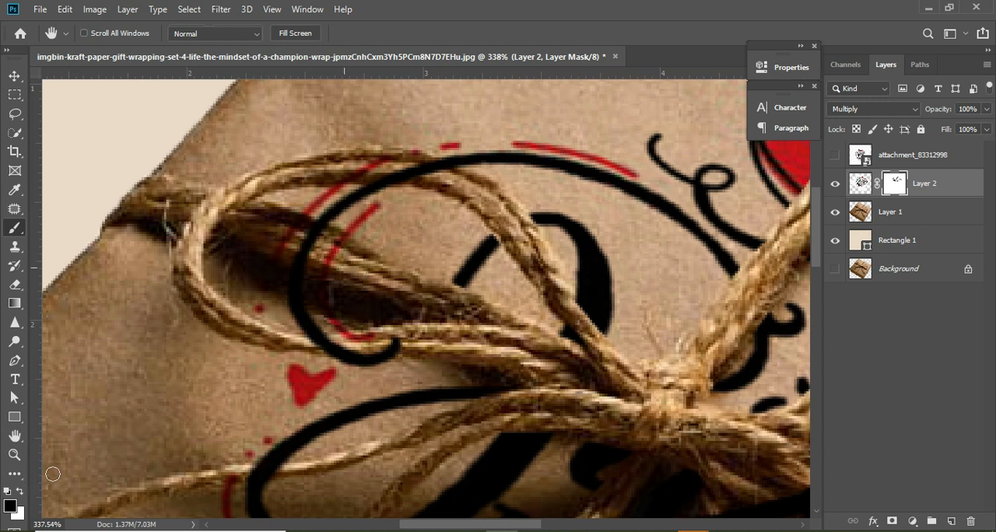
key("space")
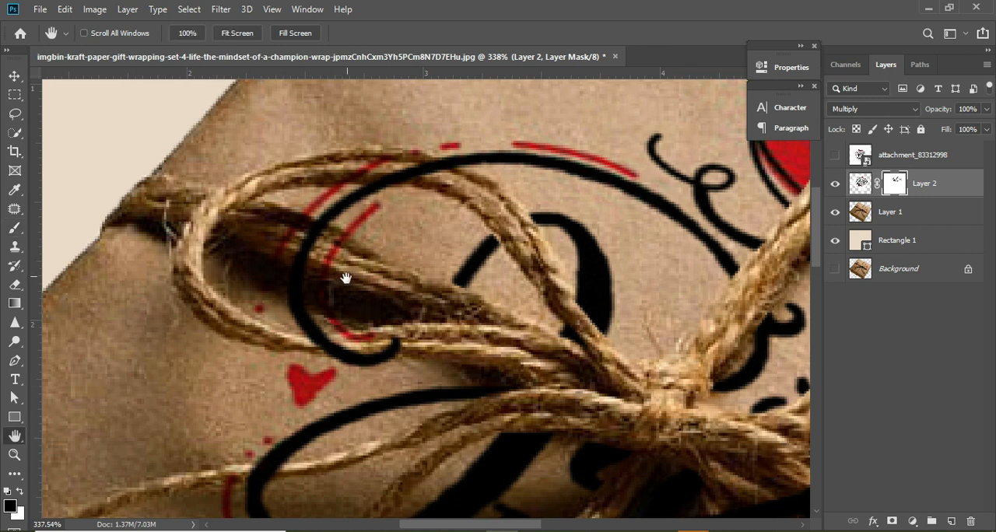
mouse_move(311, 245)
left_mouse_down()
mouse_move(296, 232)
mouse_move(317, 231)
mouse_move(359, 256)
mouse_move(290, 258)
mouse_move(306, 267)
left_mouse_up()
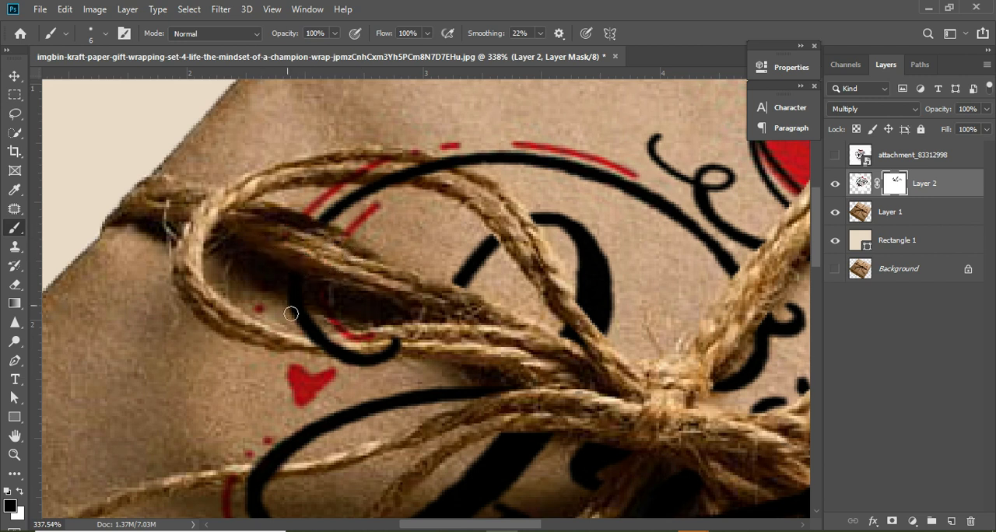
mouse_move(290, 313)
left_mouse_down()
mouse_move(338, 313)
mouse_move(315, 342)
mouse_move(404, 337)
mouse_move(295, 349)
mouse_move(385, 335)
mouse_move(405, 336)
mouse_move(318, 345)
mouse_move(428, 346)
mouse_move(396, 338)
mouse_move(345, 343)
mouse_move(431, 348)
mouse_move(391, 340)
mouse_move(316, 350)
mouse_move(431, 337)
left_mouse_up()
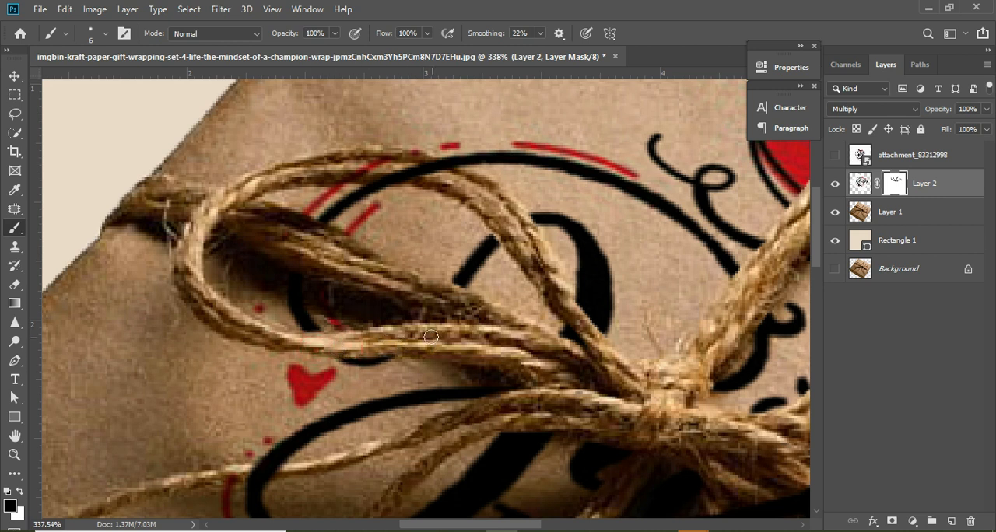
- Mask the artwork off the left loop's upper strand with black, and touch up the mask on the thick left rope with white
left_click_drag(320, 170, 423, 183)
mouse_move(350, 158)
left_mouse_down()
mouse_move(420, 165)
mouse_move(477, 190)
left_mouse_up()
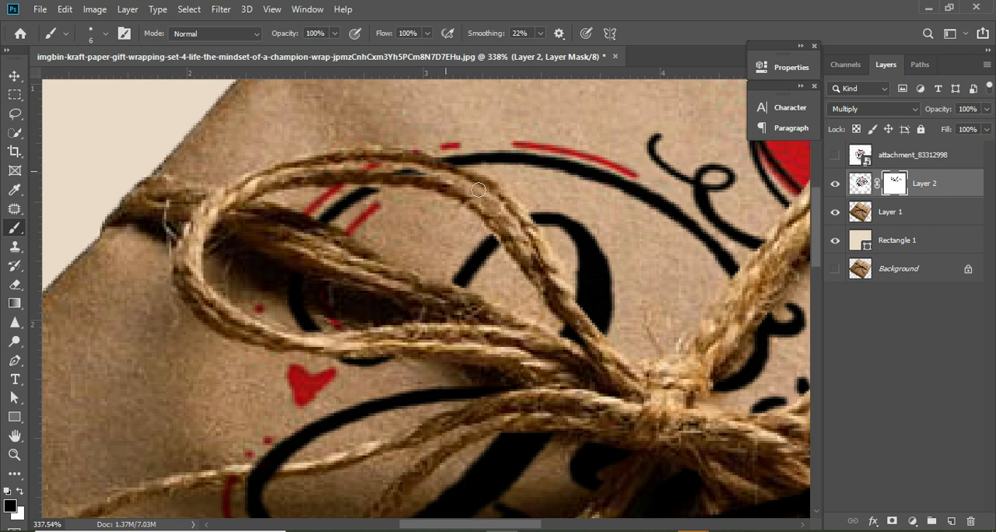
mouse_move(401, 153)
left_mouse_down()
mouse_move(472, 187)
mouse_move(427, 159)
mouse_move(468, 169)
left_mouse_up()
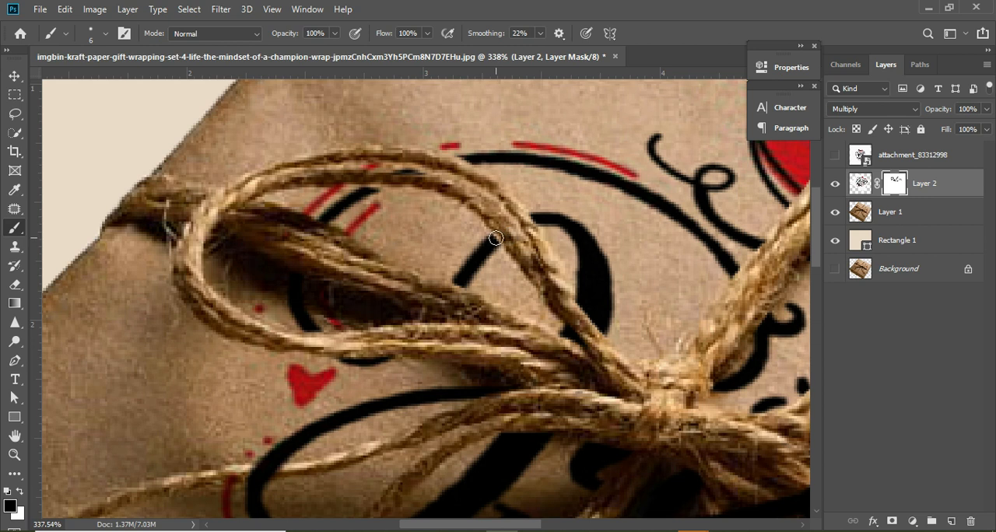
key("x")
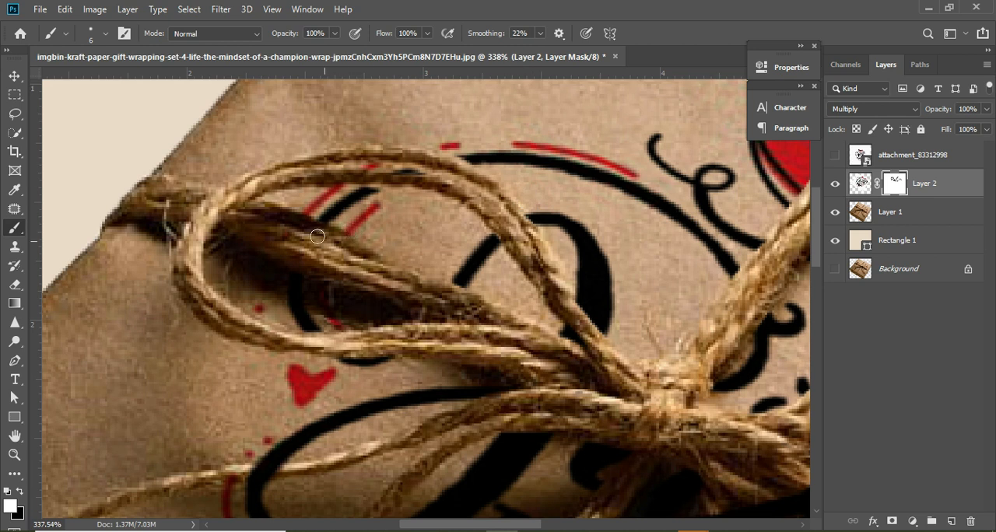
left_click(267, 227)
key("x")
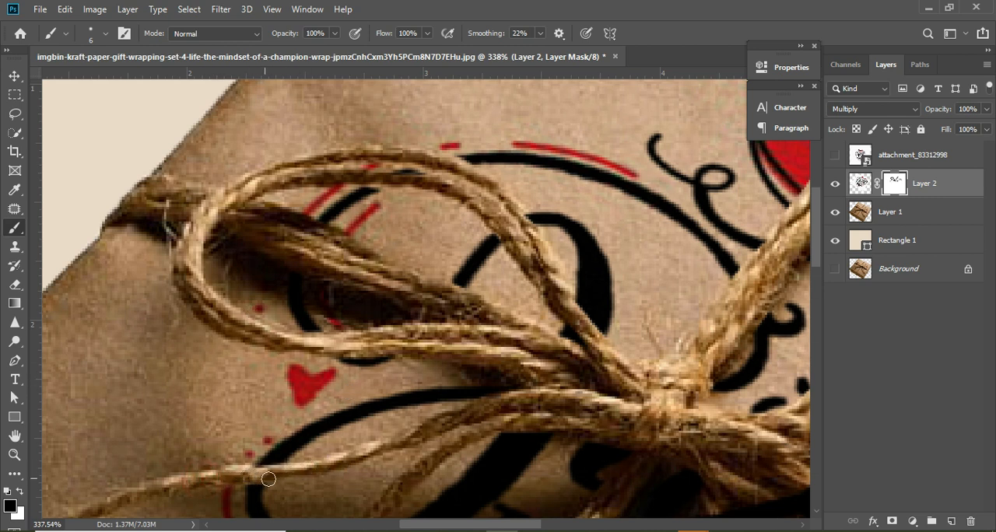
- Brush black on the mask over the thin lower-left strand, hiding the J's bottom curve and the red lettering that crosses it
left_click(607, 385)
key("space")
left_click_drag(511, 284, 498, 187)
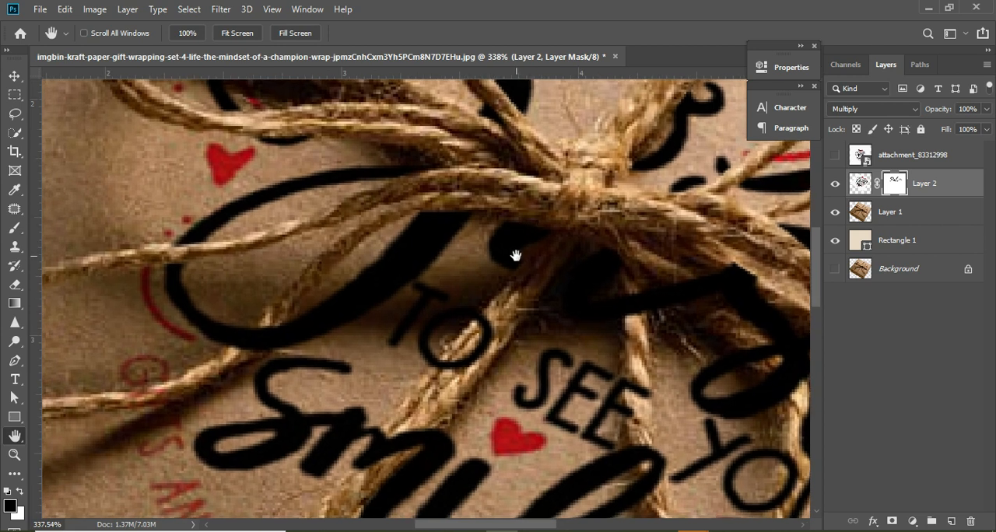
left_click_drag(515, 255, 562, 203)
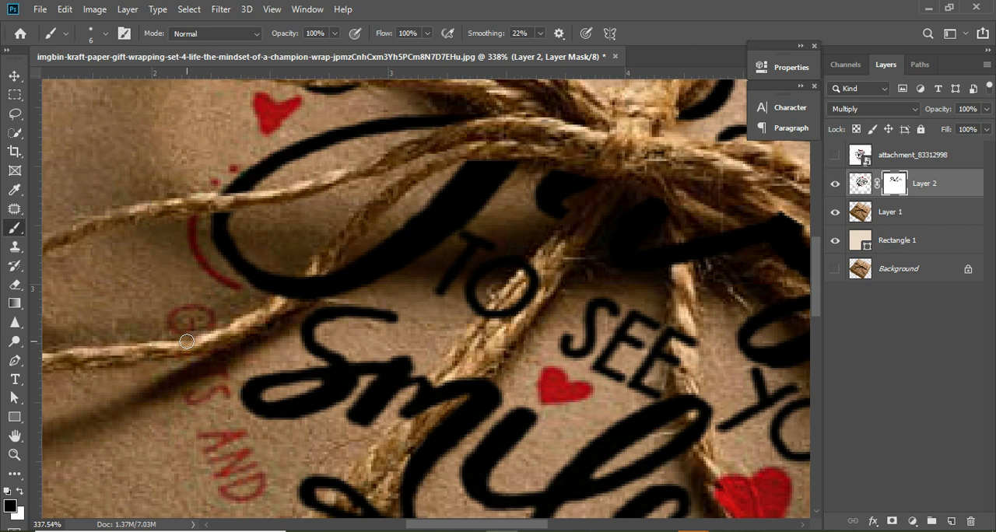
mouse_move(179, 355)
left_mouse_down()
mouse_move(249, 332)
mouse_move(340, 260)
left_mouse_up()
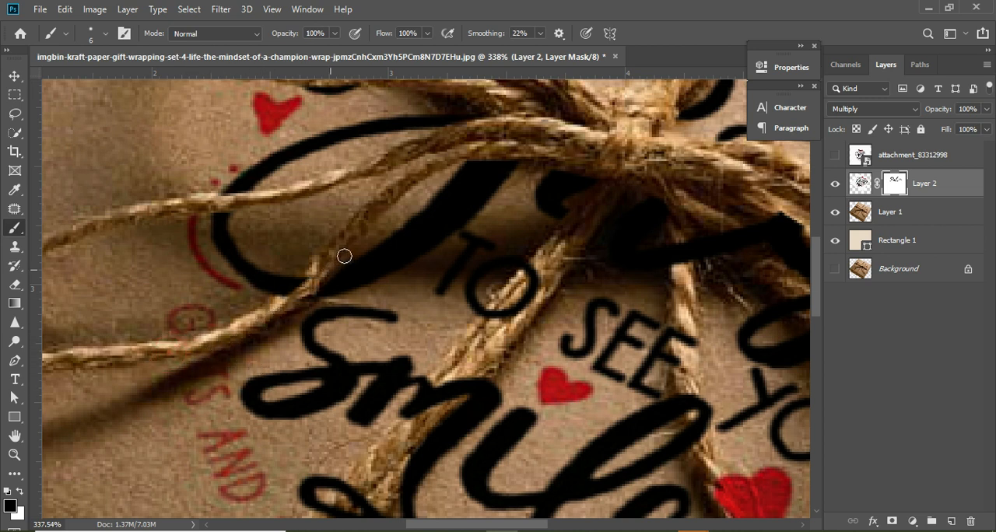
left_click_drag(256, 322, 347, 244)
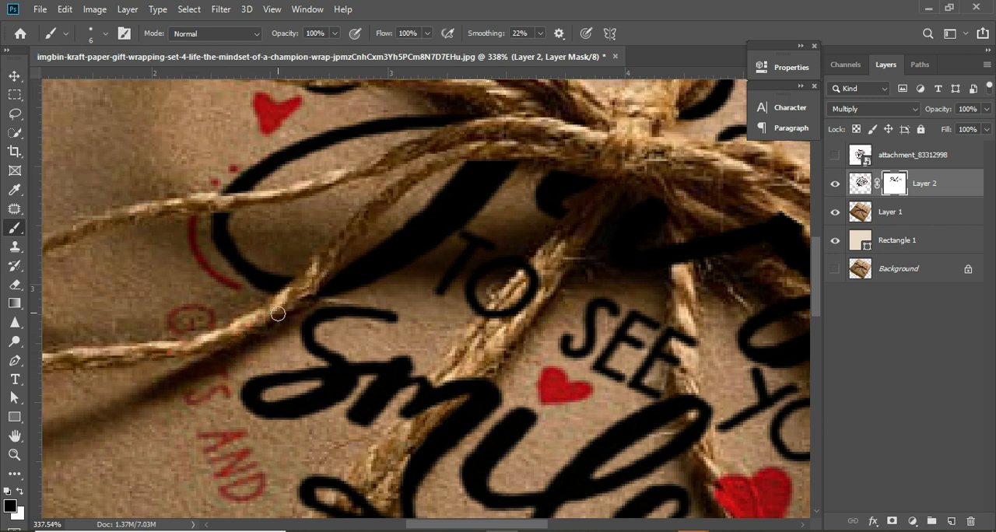
left_click_drag(278, 314, 336, 258)
- Mask the O of "TO" and the m of "Smile" off the thick diagonal rope below the knot with black
mouse_move(478, 323)
left_mouse_down()
mouse_move(555, 232)
mouse_move(501, 330)
left_mouse_up()
left_click(648, 176)
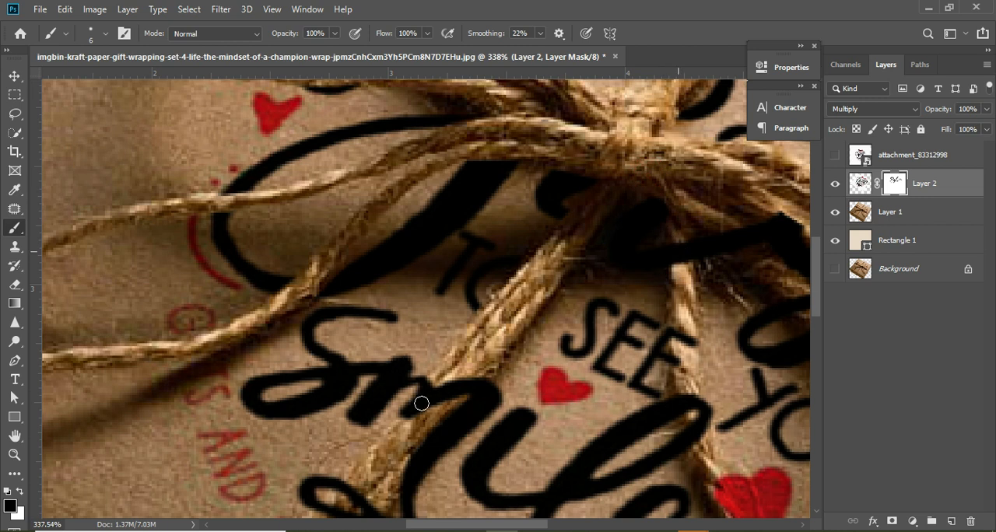
left_click_drag(443, 389, 418, 415)
left_click(415, 419)
mouse_move(428, 399)
left_mouse_down()
mouse_move(409, 425)
mouse_move(312, 408)
mouse_move(423, 433)
mouse_move(399, 426)
mouse_move(461, 351)
mouse_move(442, 400)
mouse_move(475, 376)
mouse_move(424, 421)
mouse_move(474, 379)
mouse_move(399, 463)
mouse_move(427, 433)
mouse_move(390, 504)
mouse_move(484, 373)
left_mouse_up()
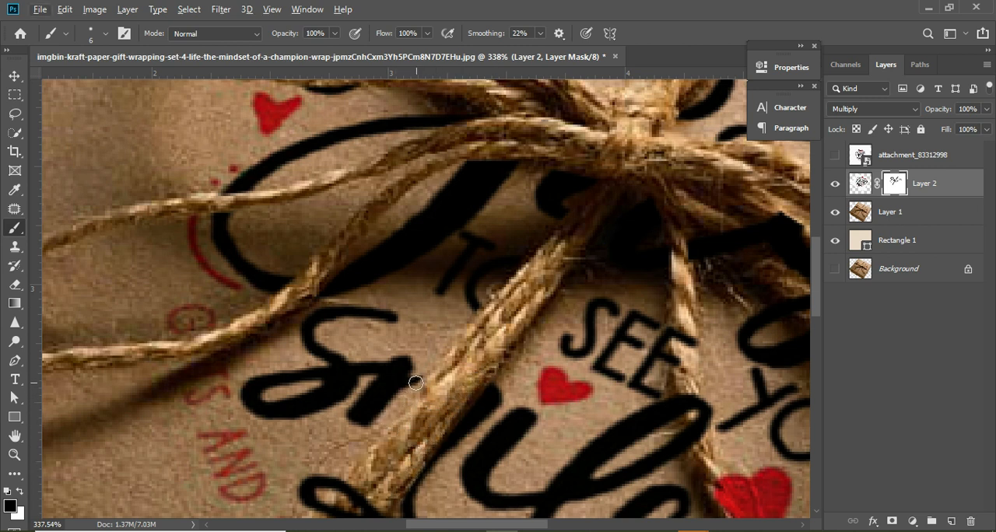
- Touch up the m's edge beside the diagonal rope with white, and hide the black swash over the rope's lower part with black
key("x")
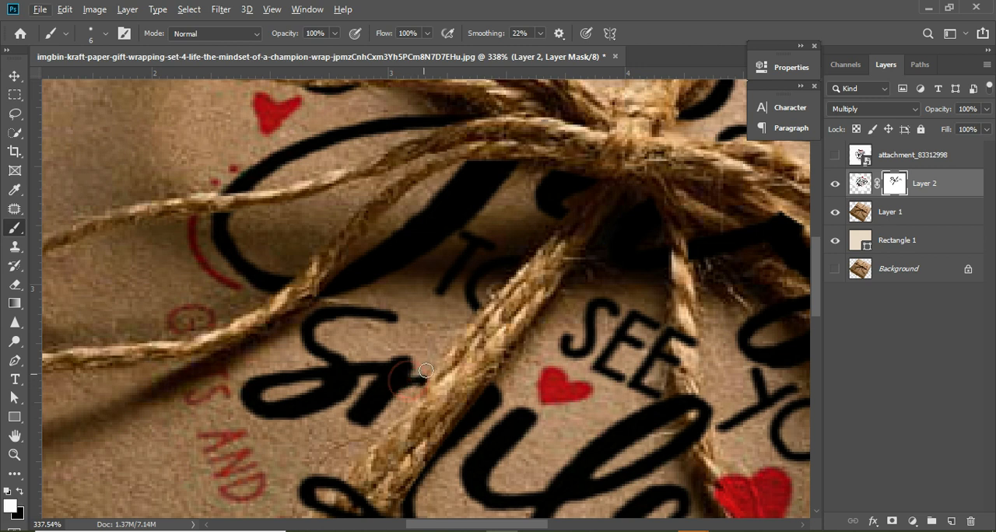
key("x")
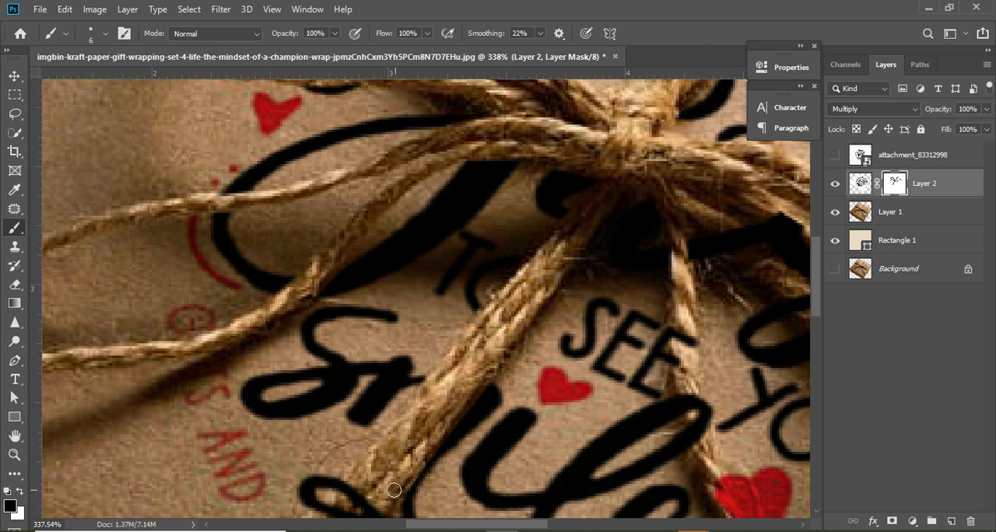
left_click_drag(345, 502, 356, 493)
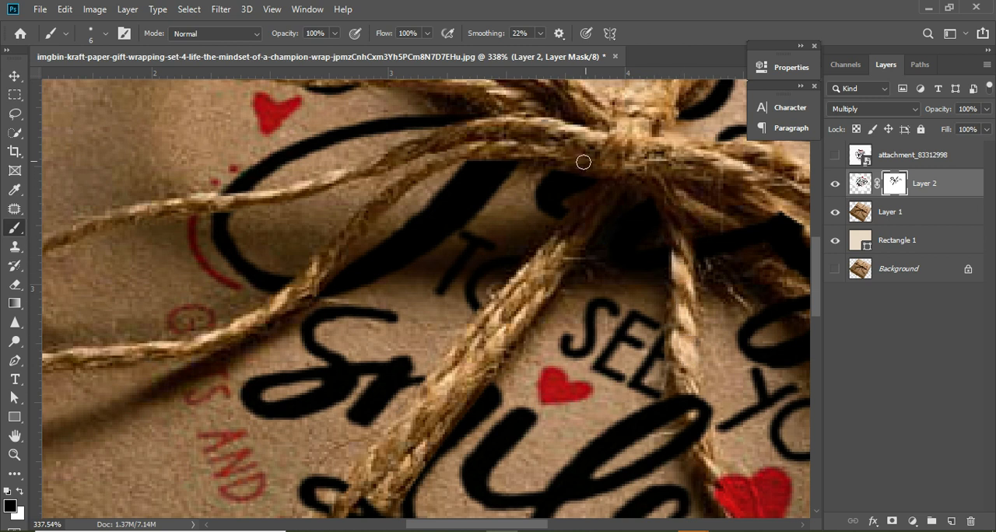
- Brush black on the mask over the strands below and right of the knot, hiding the u's tail and the s of "Just"
left_click_drag(695, 209, 756, 260)
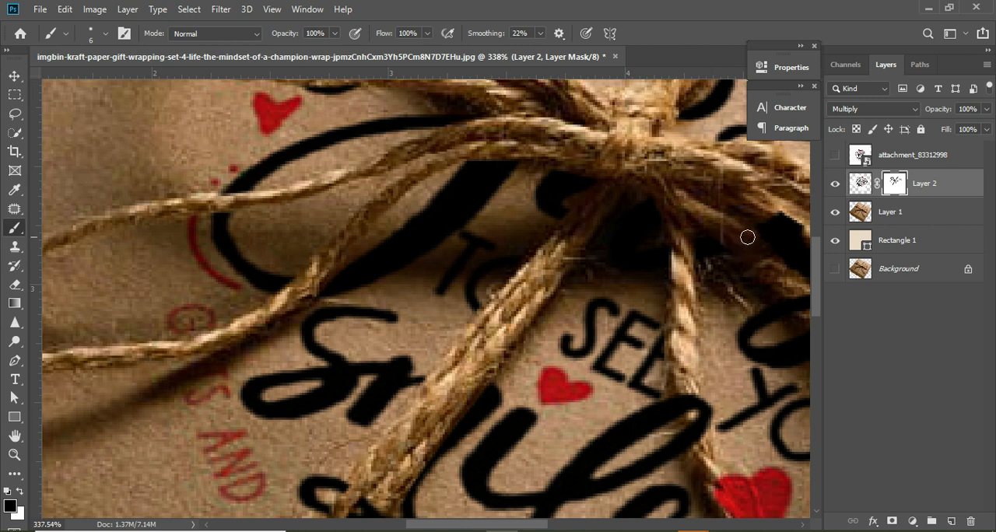
key("space")
left_click_drag(725, 262, 476, 242)
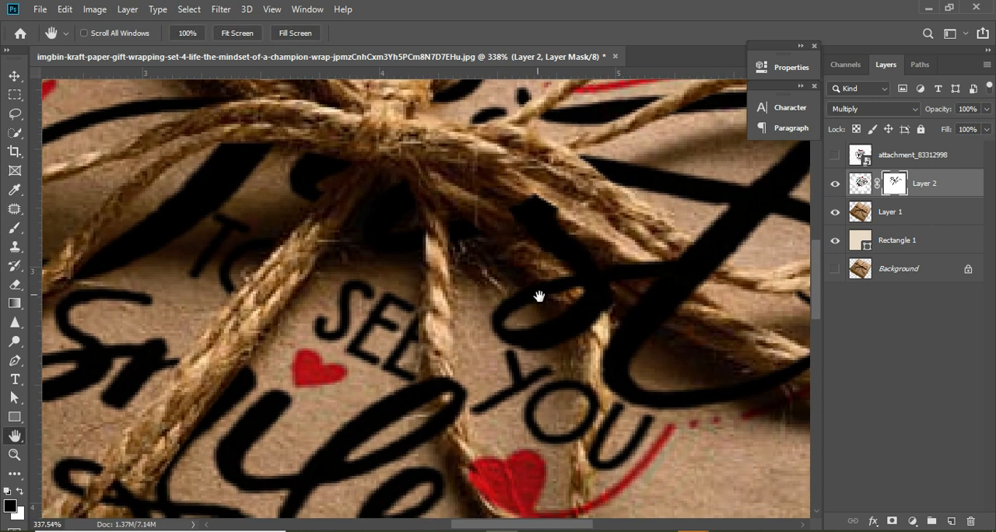
left_click_drag(540, 295, 463, 294)
left_click(431, 197)
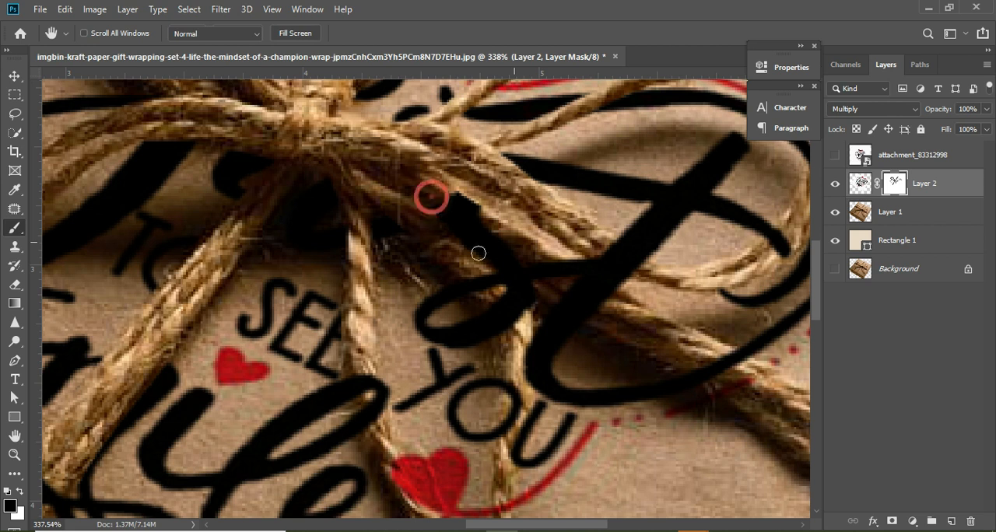
key("space")
left_click_drag(456, 232, 466, 343)
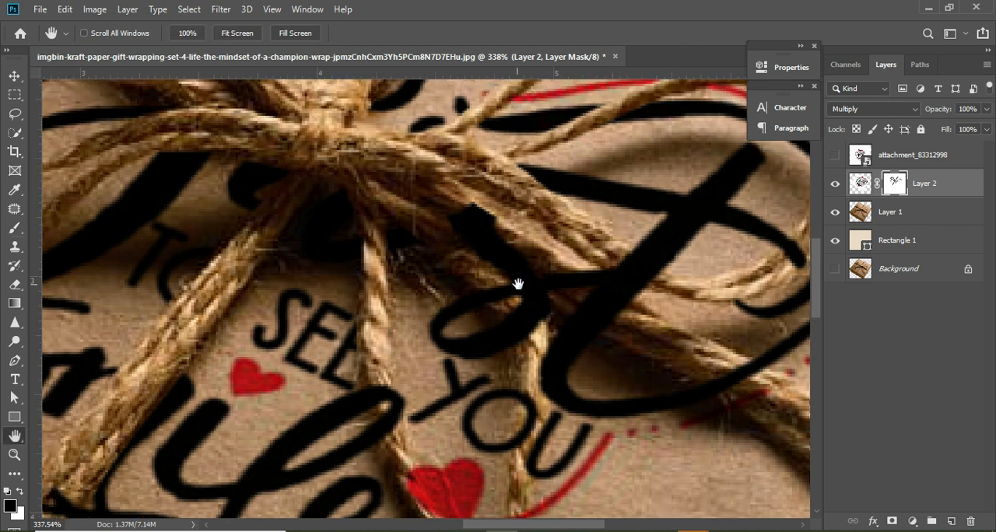
left_click(449, 206)
key("space")
left_click_drag(463, 237, 483, 264)
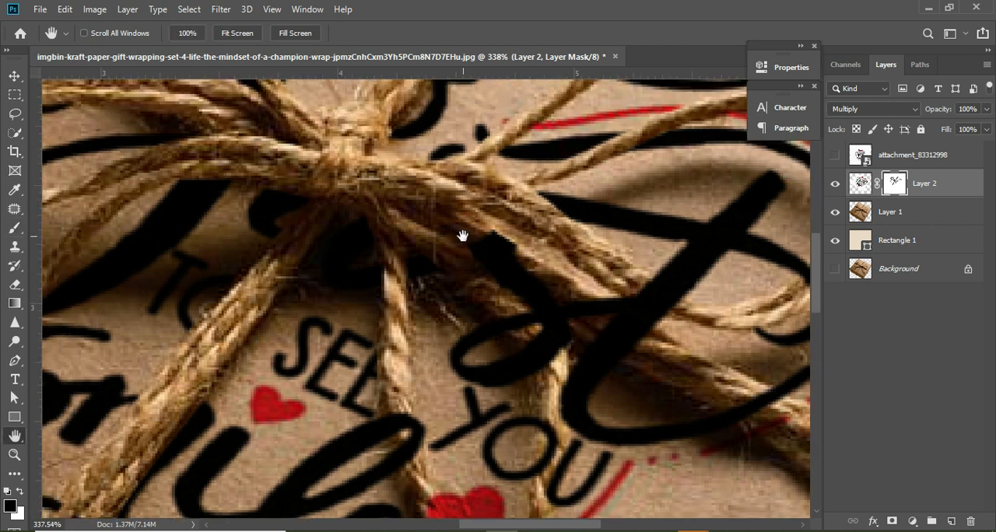
left_click(477, 241)
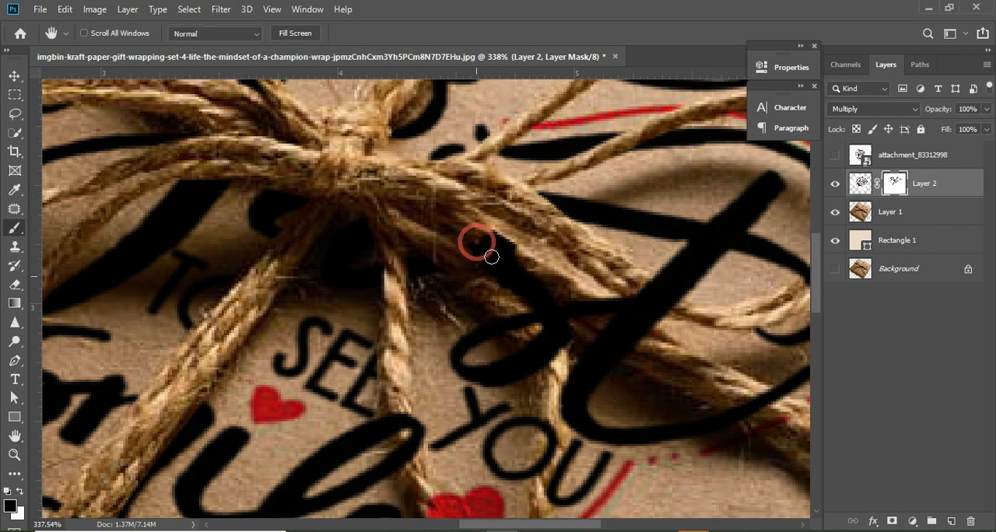
key("space")
left_click_drag(482, 248, 491, 254)
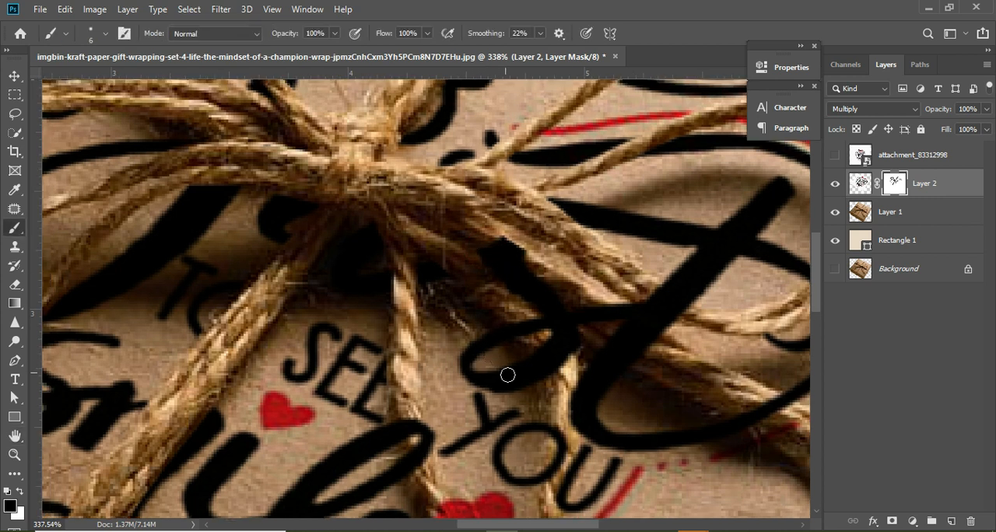
mouse_move(488, 240)
left_mouse_down()
mouse_move(539, 306)
mouse_move(495, 307)
mouse_move(540, 387)
mouse_move(530, 349)
mouse_move(541, 401)
mouse_move(561, 341)
mouse_move(565, 367)
mouse_move(542, 313)
mouse_move(470, 239)
mouse_move(534, 280)
left_mouse_up()
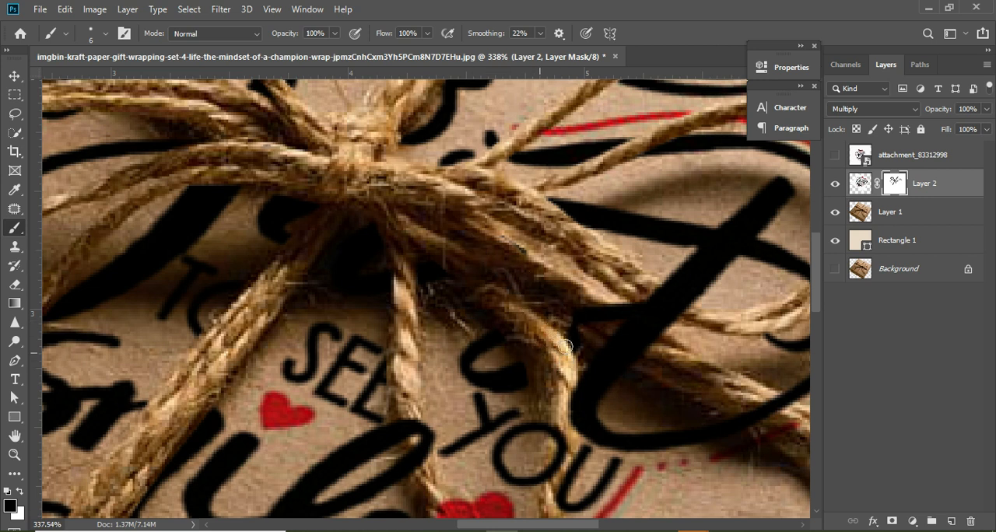
- Mask the lower stem of the t in "Just" off the thick right rope with black
mouse_move(571, 352)
left_mouse_down()
mouse_move(575, 321)
mouse_move(564, 322)
mouse_move(617, 314)
mouse_move(625, 324)
mouse_move(614, 311)
mouse_move(652, 338)
mouse_move(612, 301)
mouse_move(662, 337)
mouse_move(638, 316)
left_mouse_up()
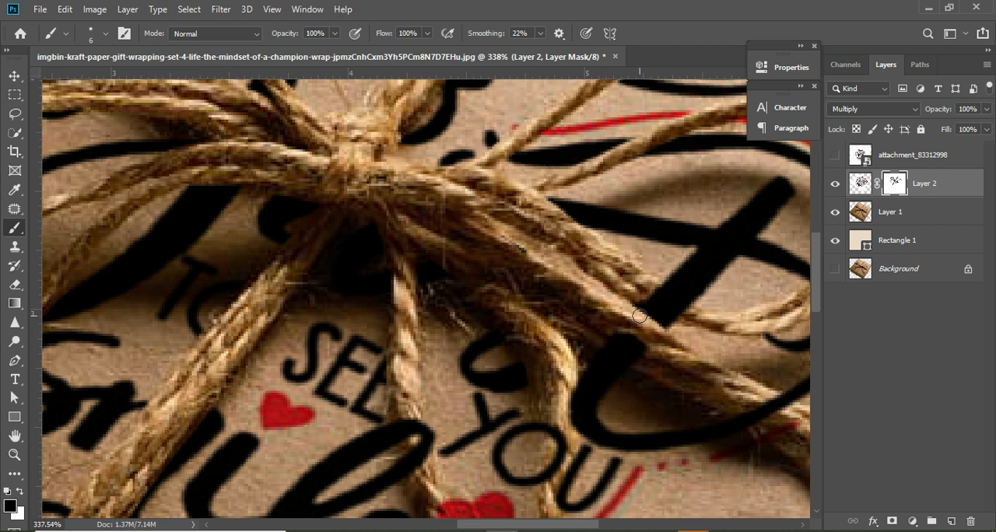
left_click(569, 333)
left_click(607, 338)
left_click_drag(626, 359, 601, 343)
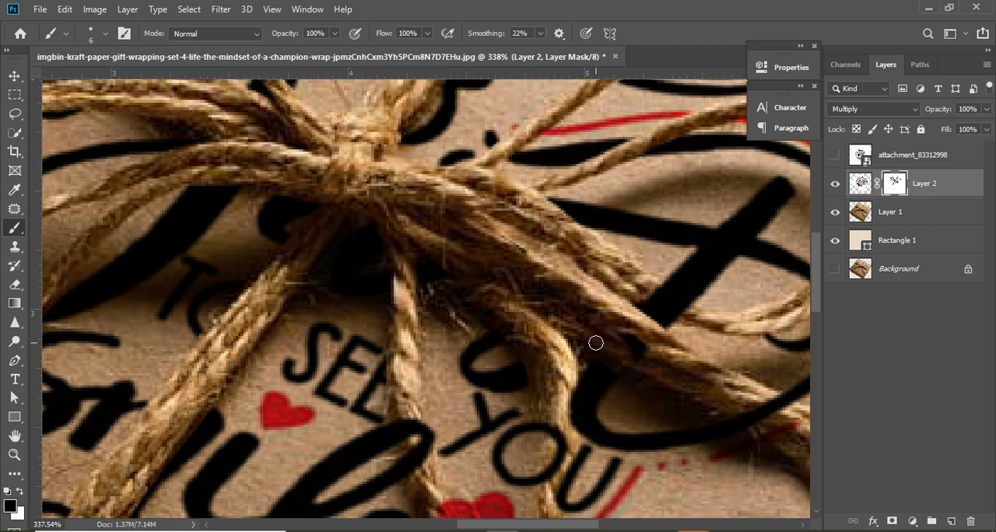
left_click(595, 343)
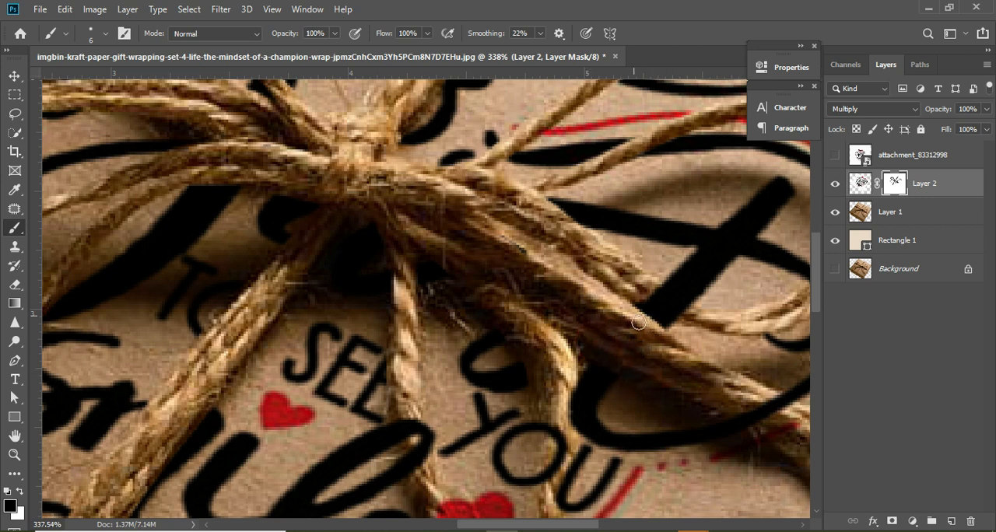
- Hide the t's stem over the right loop's lower strand, and its black and red curves over the thick right rope, with black
mouse_move(647, 285)
left_mouse_down()
mouse_move(712, 327)
mouse_move(627, 282)
left_mouse_up()
mouse_move(678, 313)
left_mouse_down()
mouse_move(641, 279)
mouse_move(620, 358)
mouse_move(635, 352)
mouse_move(643, 301)
mouse_move(621, 293)
mouse_move(663, 290)
left_mouse_up()
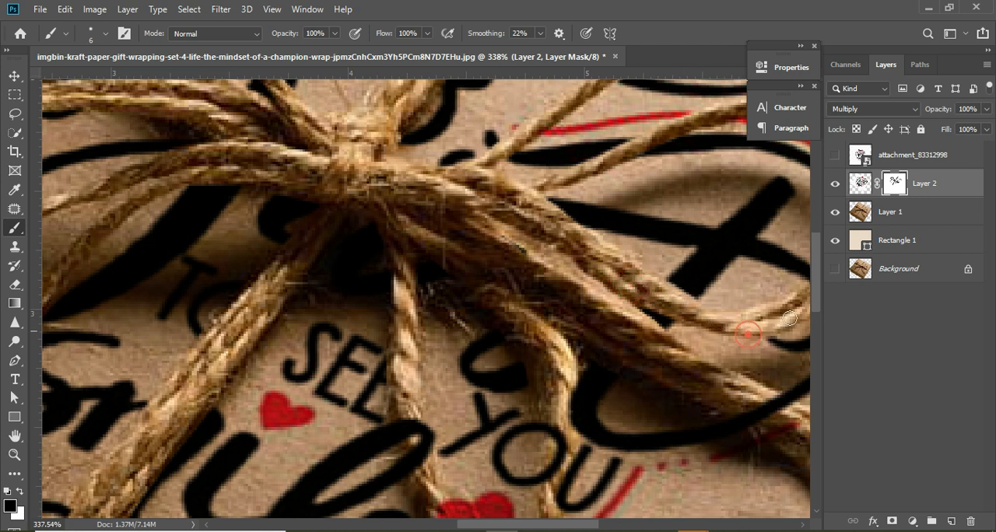
mouse_move(736, 402)
left_mouse_down()
mouse_move(766, 424)
mouse_move(726, 405)
mouse_move(771, 441)
mouse_move(733, 403)
mouse_move(778, 403)
mouse_move(824, 429)
left_mouse_up()
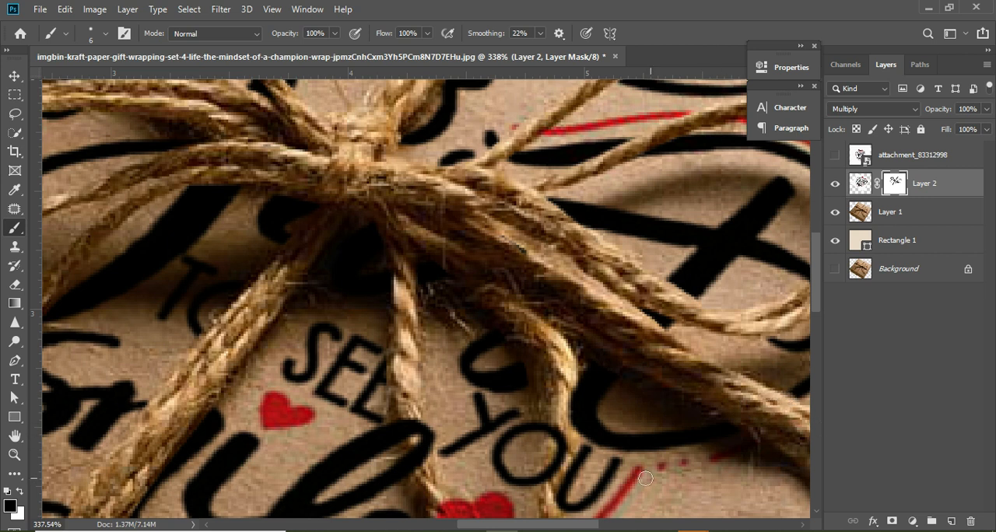
- Mask "YOU" off the curved right strand and the l of "Smile" off the middle hanging strand with black
mouse_move(557, 492)
left_mouse_down()
mouse_move(554, 433)
mouse_move(566, 476)
mouse_move(561, 508)
mouse_move(563, 467)
mouse_move(558, 517)
left_mouse_up()
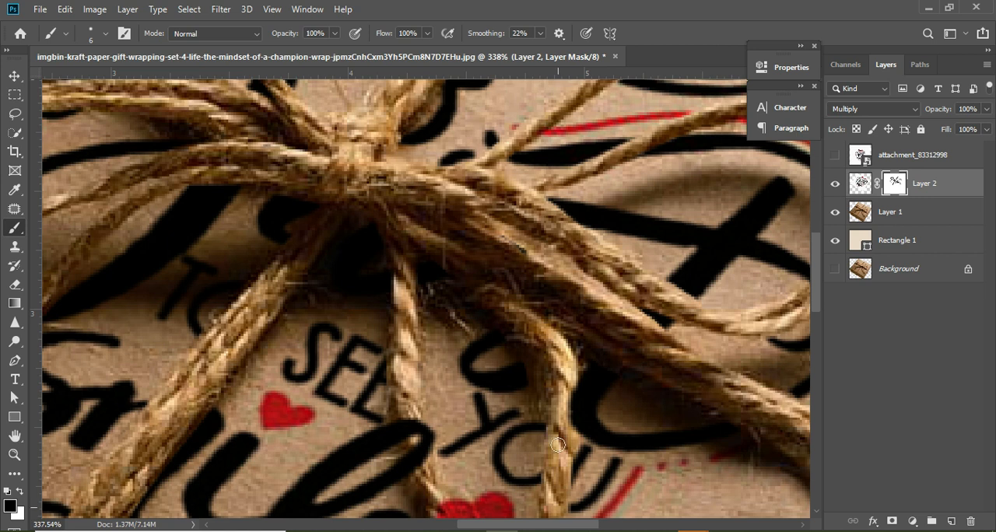
mouse_move(558, 445)
left_mouse_down()
mouse_move(550, 405)
mouse_move(550, 434)
left_mouse_up()
mouse_move(402, 391)
left_mouse_down()
mouse_move(405, 461)
mouse_move(409, 413)
mouse_move(421, 470)
left_mouse_up()
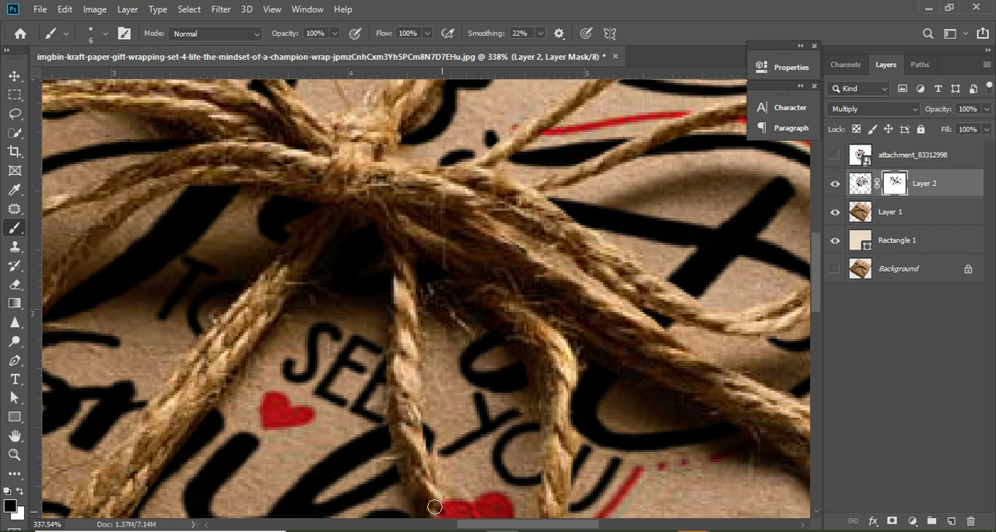
- Brush black on the mask over the two hanging strands' lower parts, hiding the red heart's edge and the red curves
key("space")
mouse_move(439, 497)
left_mouse_down()
mouse_move(440, 373)
mouse_move(450, 359)
left_mouse_up()
key("space")
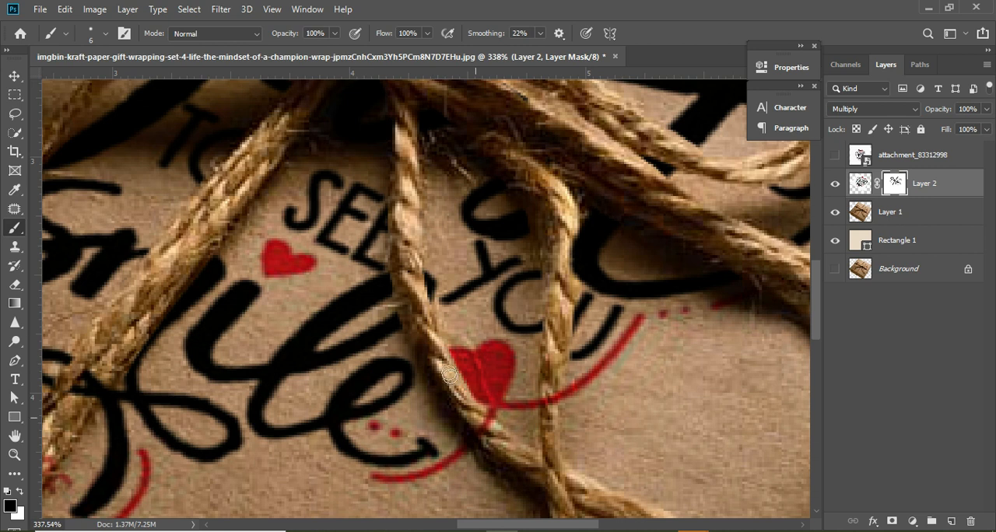
mouse_move(450, 376)
left_mouse_down()
mouse_move(507, 441)
mouse_move(489, 445)
left_mouse_up()
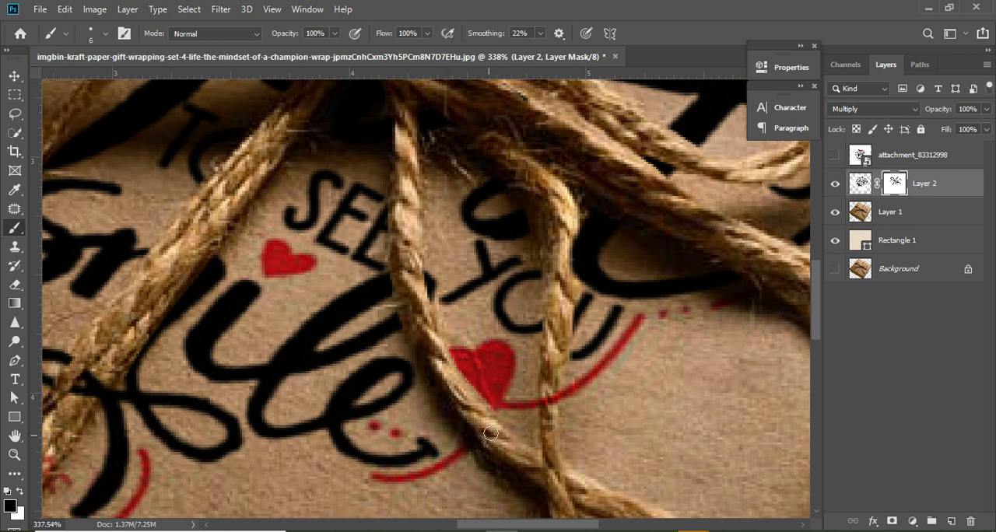
left_click_drag(556, 365, 549, 429)
- Mask the black swash and the red "MORE" lettering off the lower end of the thick diagonal rope with black
mouse_move(66, 397)
left_mouse_down()
mouse_move(52, 415)
mouse_move(79, 402)
mouse_move(110, 357)
left_mouse_up()
mouse_move(75, 399)
left_mouse_down()
mouse_move(98, 383)
mouse_move(88, 407)
mouse_move(121, 364)
left_mouse_up()
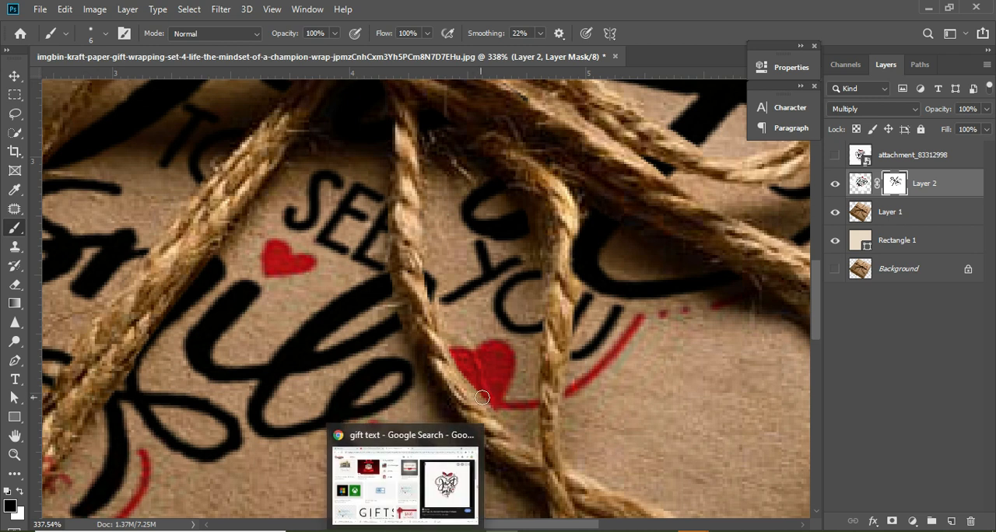
key("h")
left_click_drag(343, 426, 499, 346)
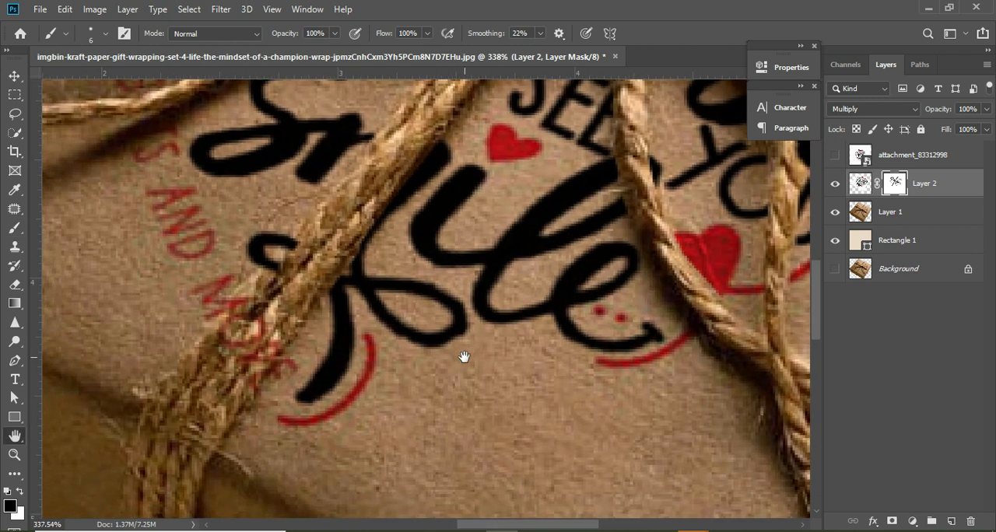
key("b")
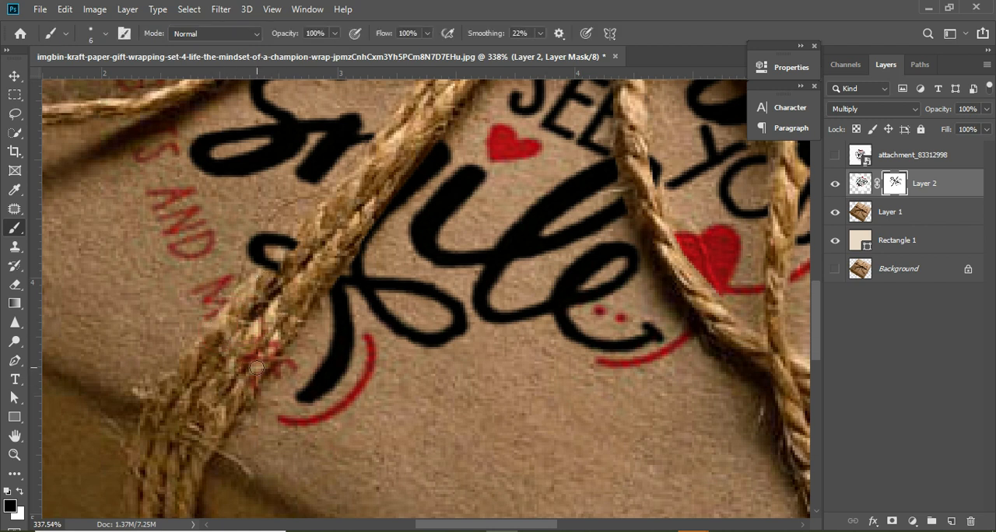
mouse_move(274, 339)
left_mouse_down()
mouse_move(258, 367)
mouse_move(280, 335)
mouse_move(281, 312)
mouse_move(253, 331)
left_mouse_up()
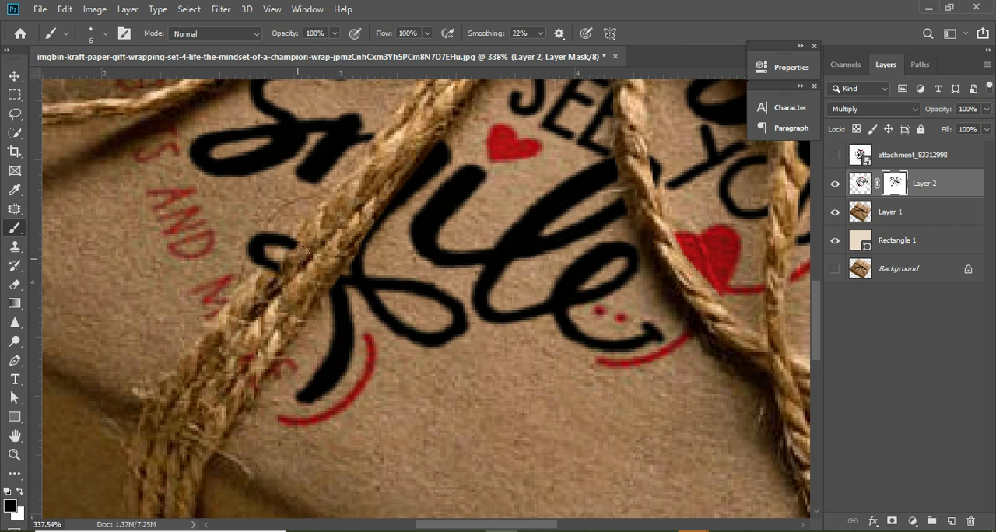
mouse_move(303, 252)
left_mouse_down()
mouse_move(308, 241)
mouse_move(254, 290)
left_mouse_up()
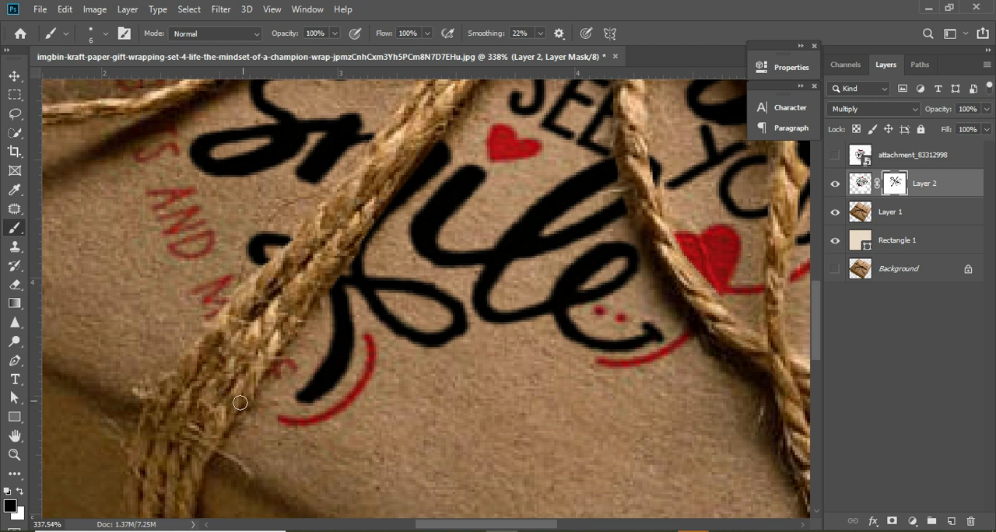
key("space")
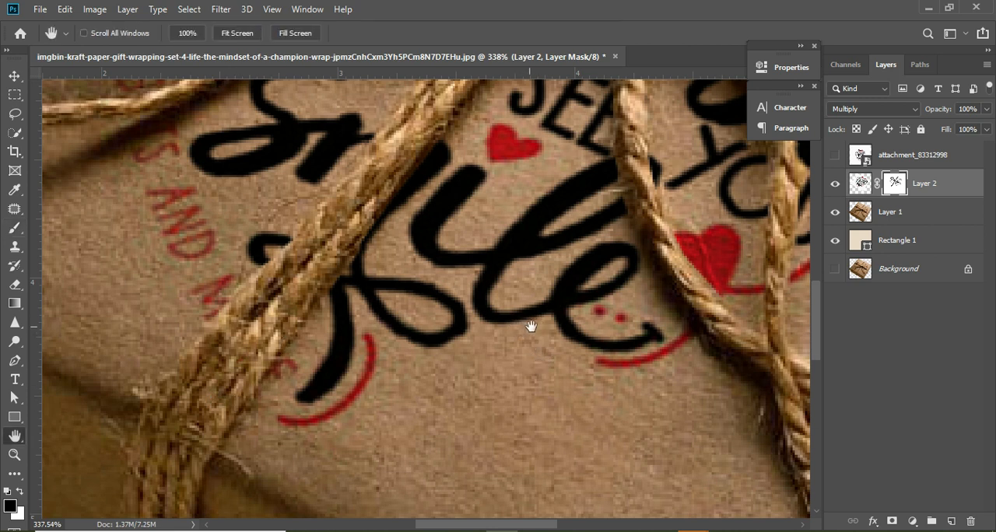
left_click_drag(475, 340, 589, 477)
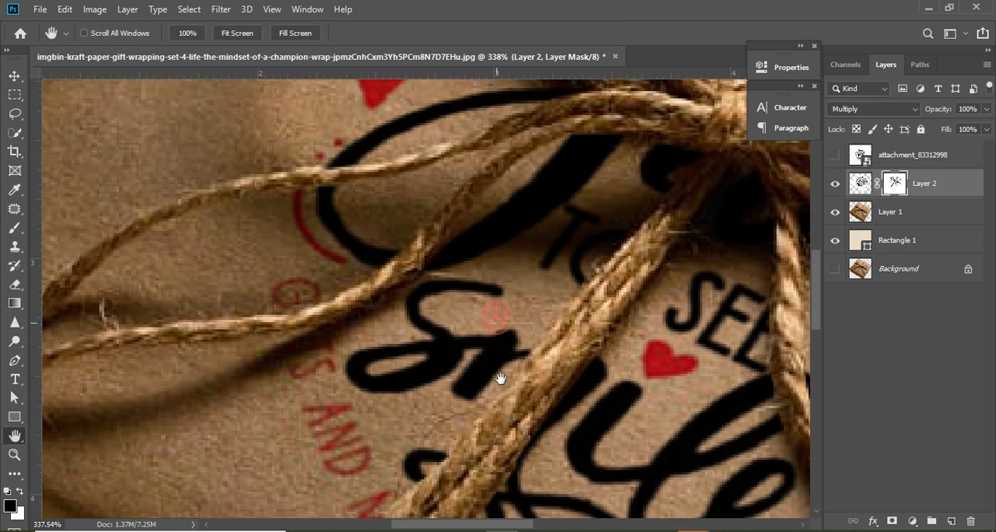
mouse_move(519, 362)
left_mouse_down()
mouse_move(491, 340)
mouse_move(519, 365)
left_mouse_up()
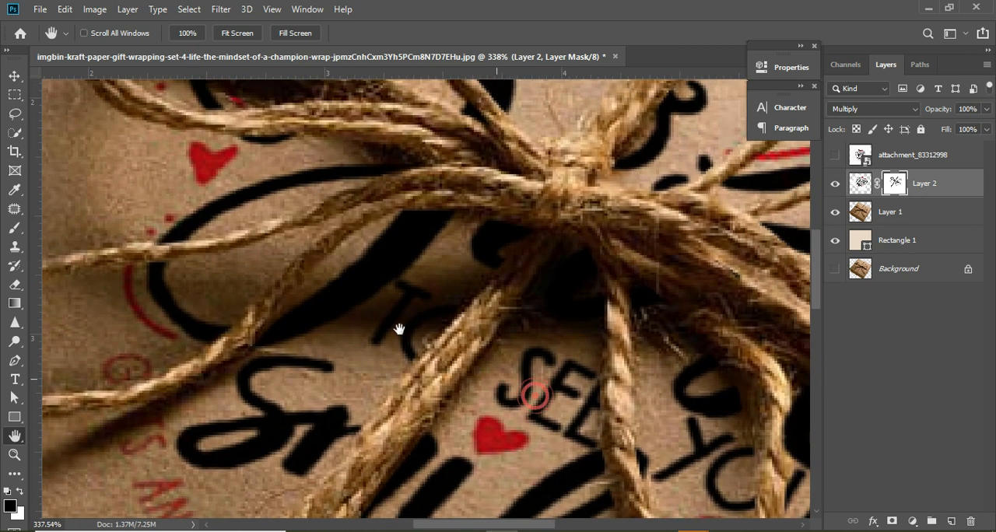
left_click_drag(540, 411, 436, 347)
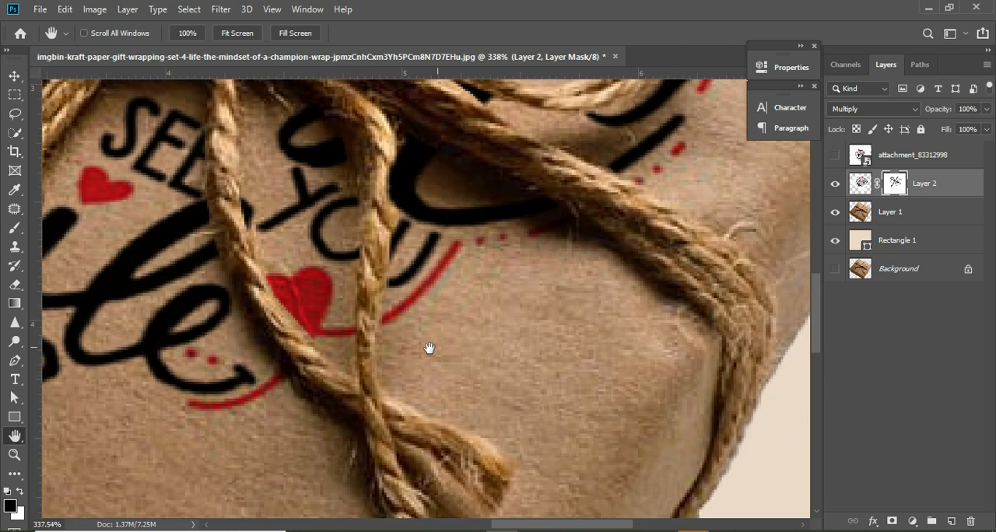
- Mask the x-shaped letter's tail and the black and red curves off the right loop's outer end and upper strand with black
left_click_drag(369, 331, 312, 371)
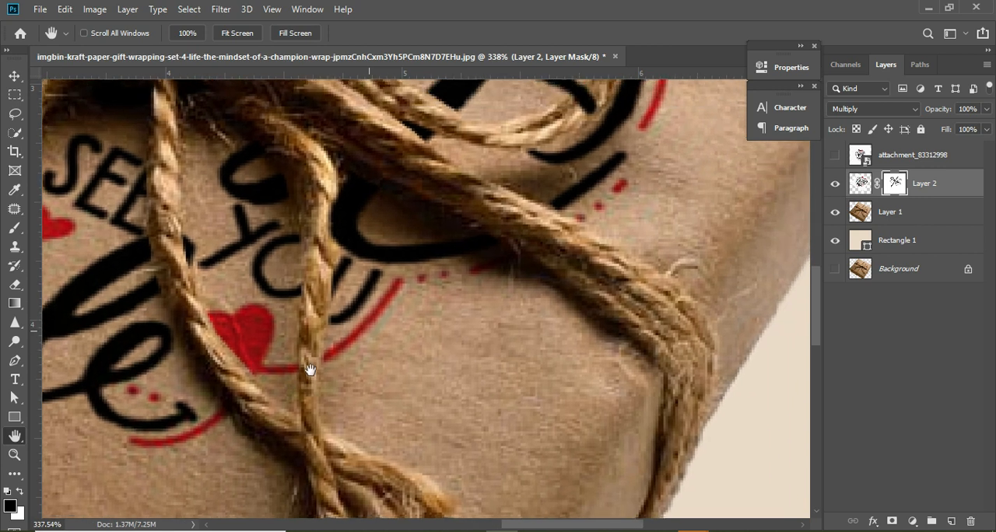
left_click_drag(389, 332, 342, 509)
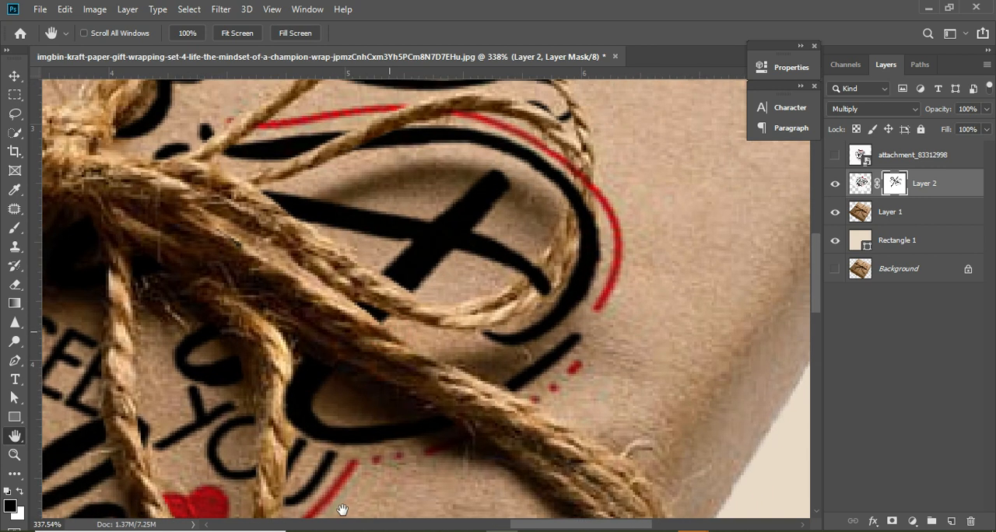
key("b")
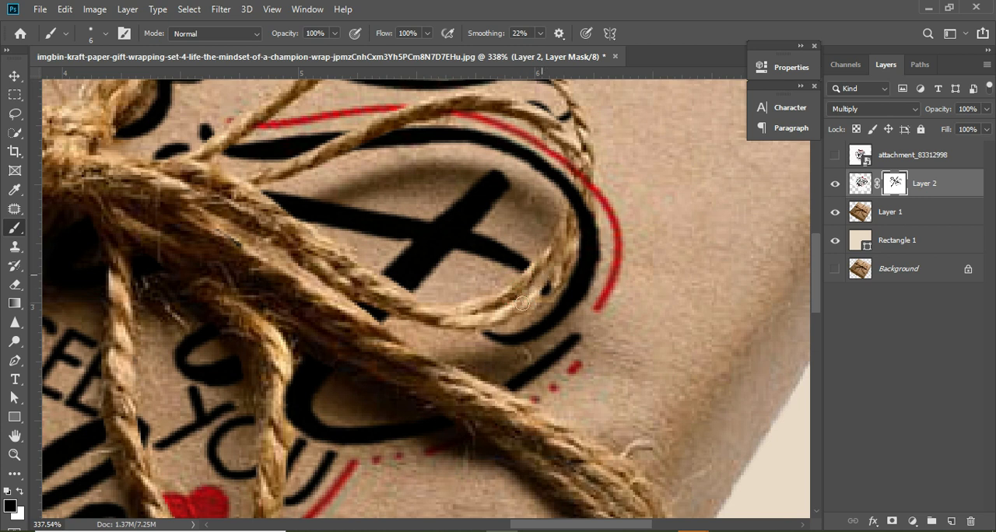
mouse_move(585, 150)
left_mouse_down()
mouse_move(567, 215)
mouse_move(577, 183)
mouse_move(576, 245)
mouse_move(549, 311)
left_mouse_up()
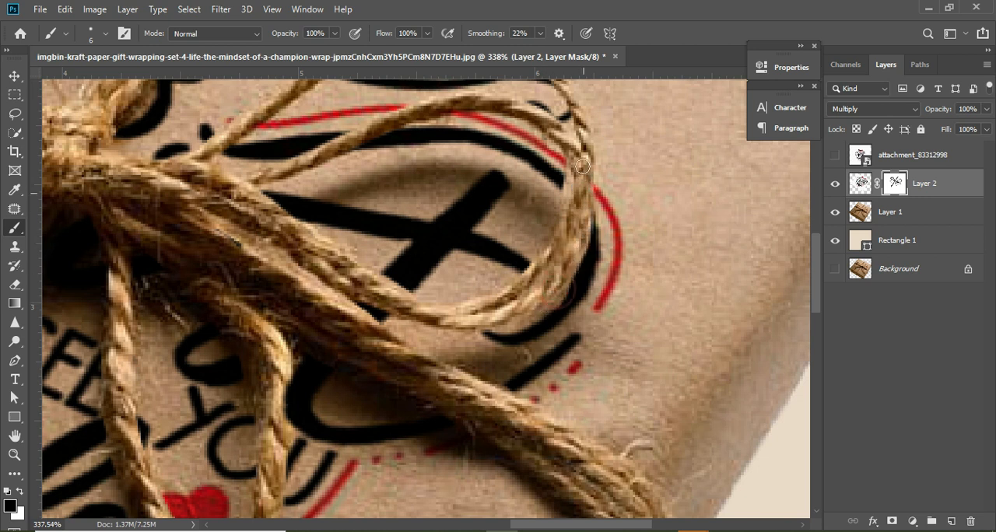
mouse_move(559, 314)
left_mouse_down()
mouse_move(590, 262)
mouse_move(581, 275)
mouse_move(591, 191)
left_mouse_up()
key("x")
key("x")
mouse_move(570, 265)
left_mouse_down()
mouse_move(584, 187)
mouse_move(582, 250)
mouse_move(534, 309)
left_mouse_up()
mouse_move(592, 218)
left_mouse_down()
mouse_move(585, 198)
mouse_move(574, 218)
left_mouse_up()
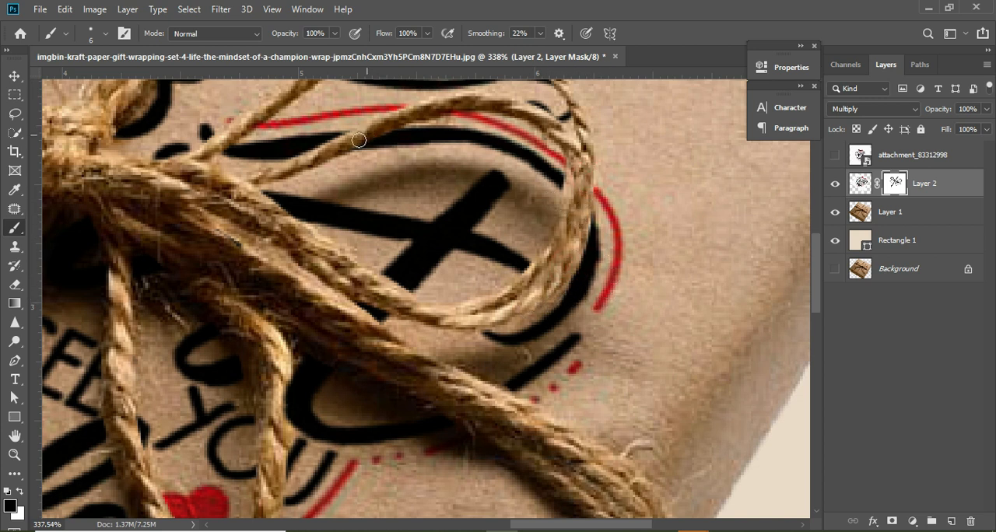
mouse_move(347, 142)
left_mouse_down()
mouse_move(436, 105)
mouse_move(421, 112)
mouse_move(477, 101)
left_mouse_up()
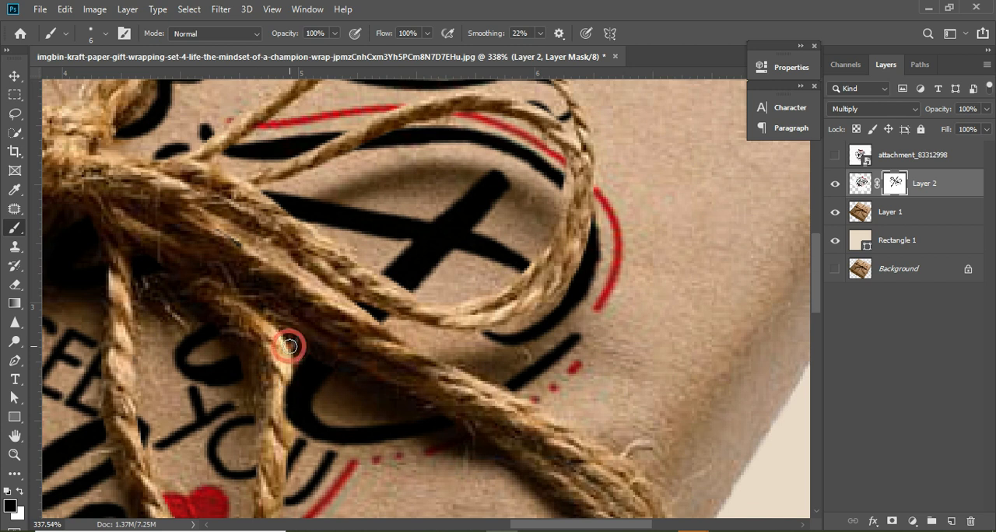
- Retouch the mask where the black curve meets the left loop's top strand, repainting the curve's cut-off end with white
left_click(322, 315, "alt")
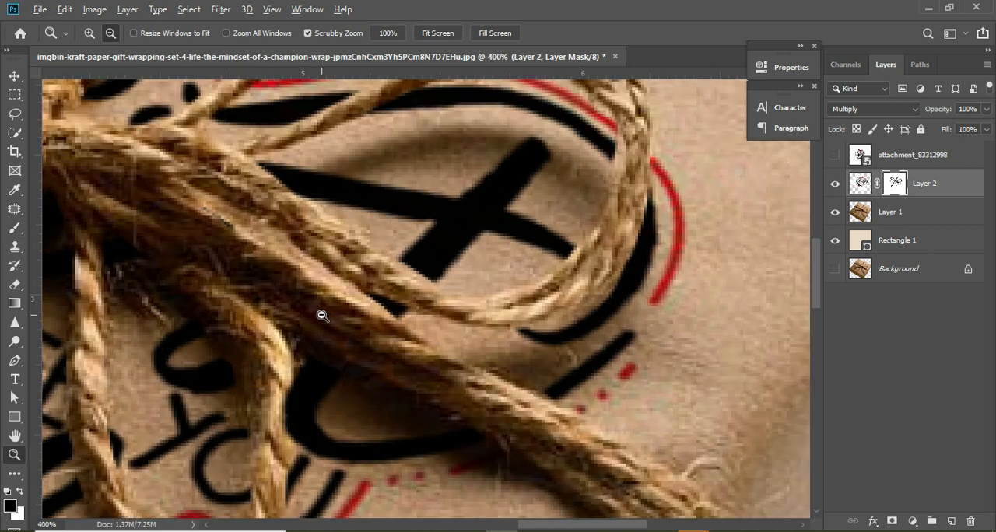
left_click(322, 315, "alt")
left_click(322, 315, "alt")
left_click(322, 315, "alt")
left_click(322, 315, "alt")
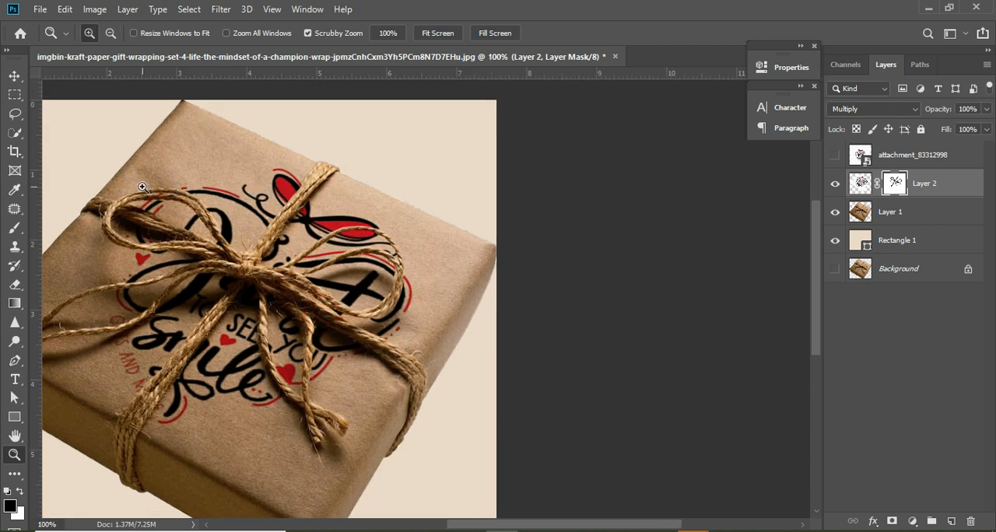
left_click_drag(145, 189, 207, 224)
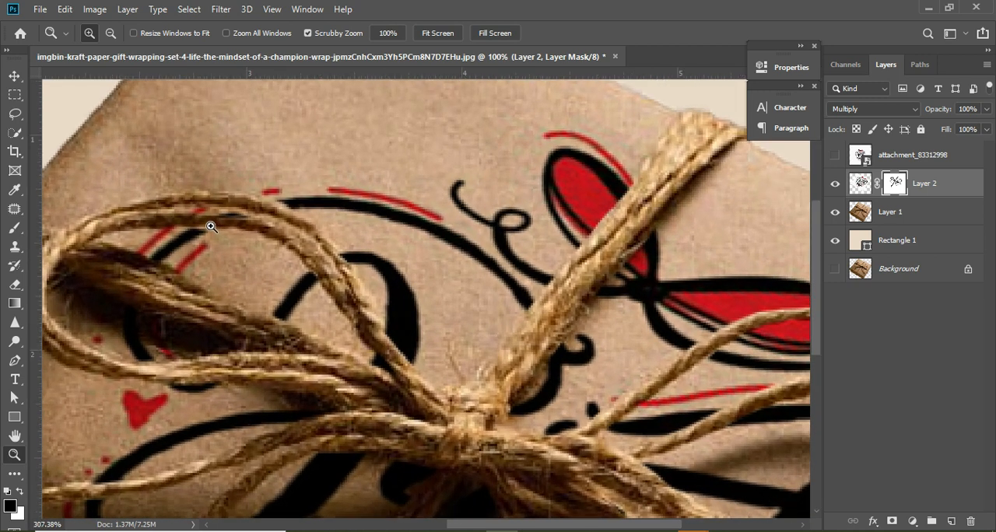
key("b")
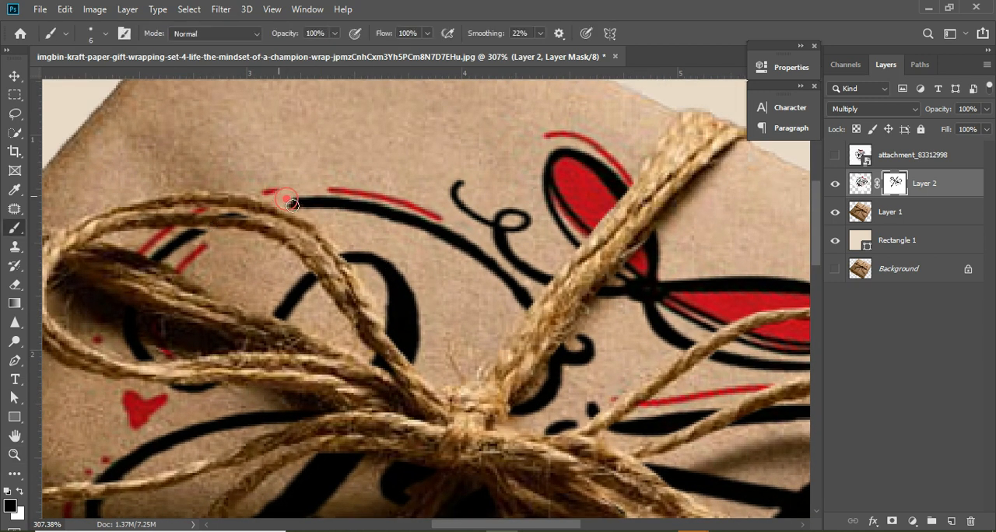
mouse_move(283, 196)
left_mouse_down()
mouse_move(260, 256)
mouse_move(305, 298)
mouse_move(278, 192)
mouse_move(302, 209)
left_mouse_up()
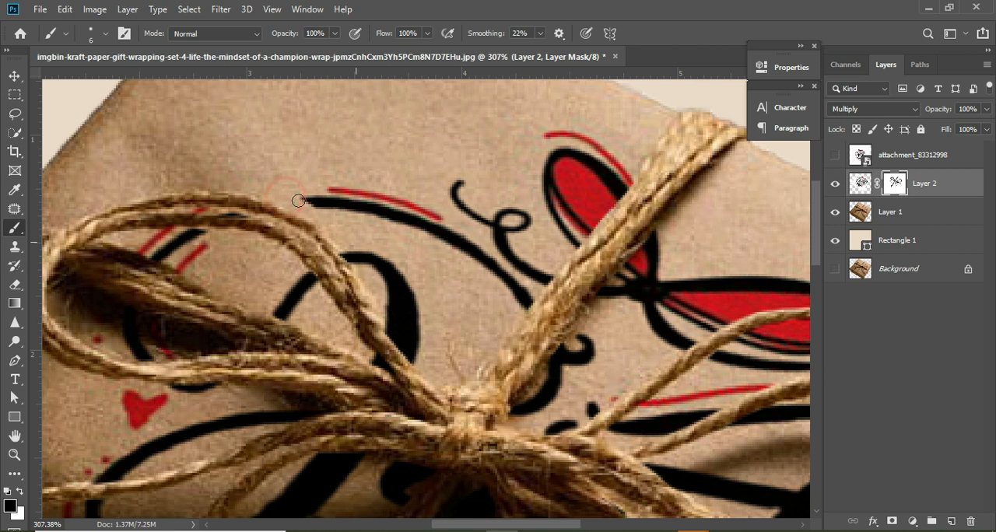
key("x")
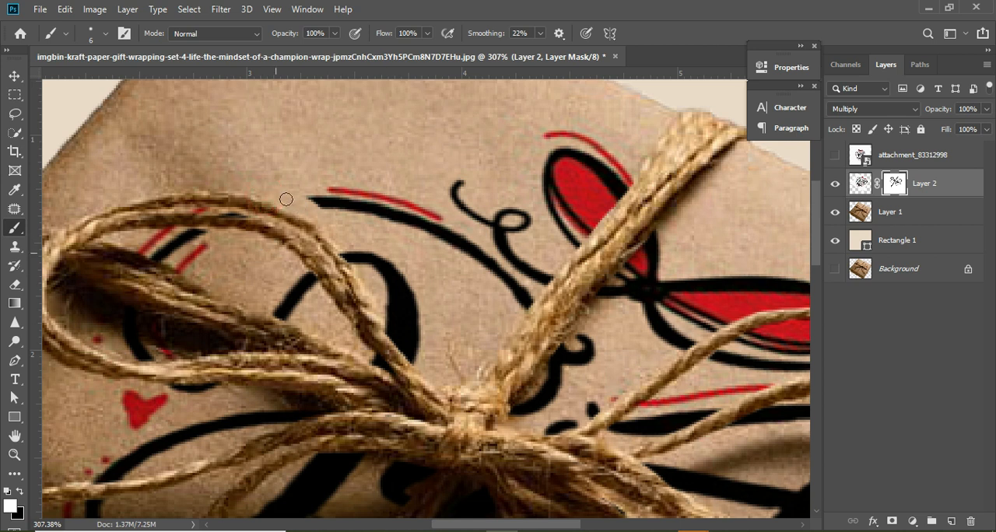
key("ctrl+z")
mouse_move(283, 202)
left_mouse_down()
mouse_move(304, 202)
mouse_move(274, 209)
left_mouse_up()
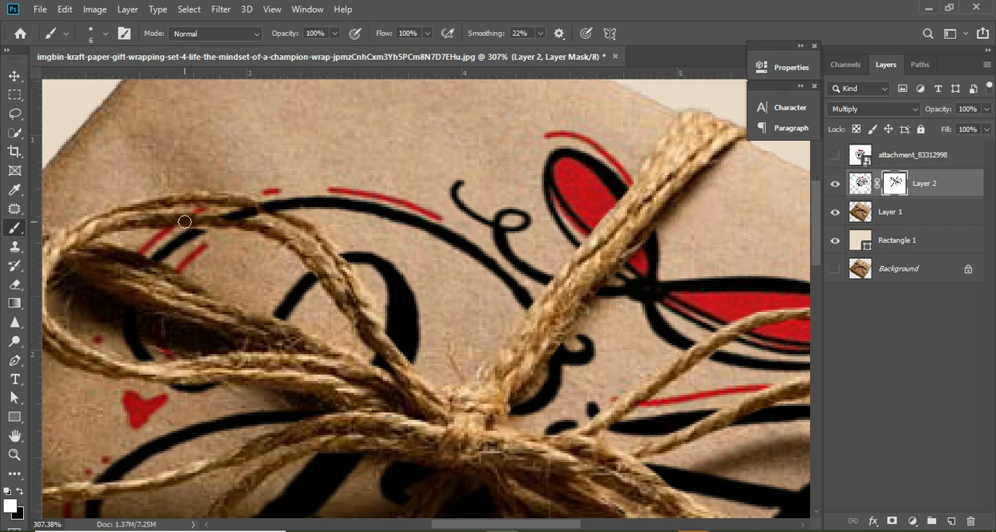
- Mask the black curve and red line off the left loop's top strands with black, touching up the edge with white
key("x")
mouse_move(223, 202)
left_mouse_down()
mouse_move(266, 203)
mouse_move(301, 225)
left_mouse_up()
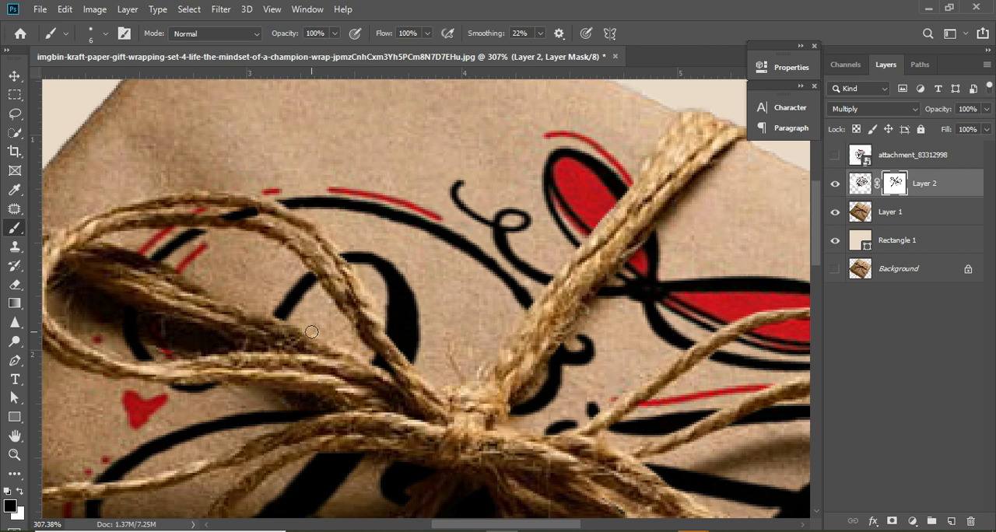
key("ctrl+z")
left_click_drag(249, 202, 296, 225)
left_click_drag(240, 195, 272, 214)
left_click_drag(194, 219, 279, 238)
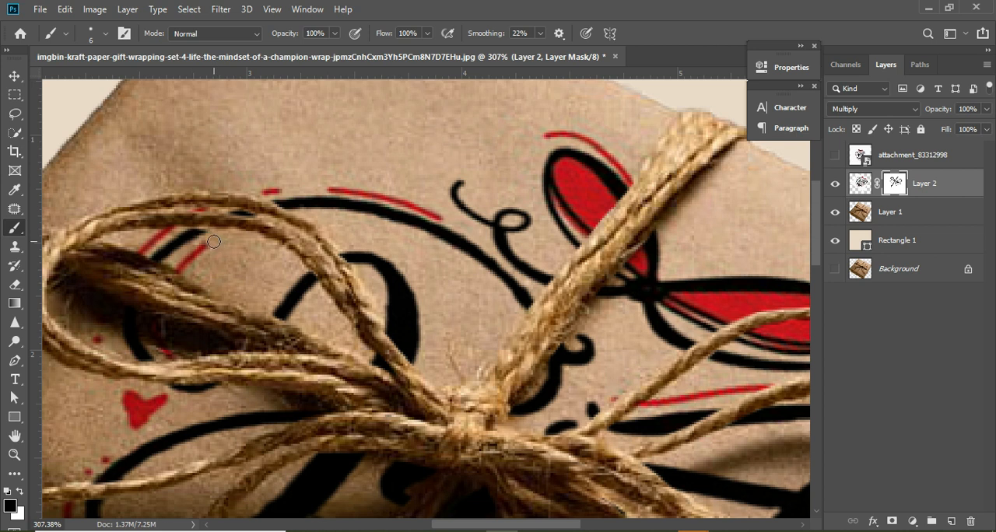
key("x")
mouse_move(187, 222)
left_mouse_down()
mouse_move(216, 224)
mouse_move(164, 216)
left_mouse_up()
key("x")
left_click_drag(339, 256, 361, 299)
- Examine the lettering's masked edges along the hanging strands, the knot and both loops, and view the whole box
key("ctrl+0")
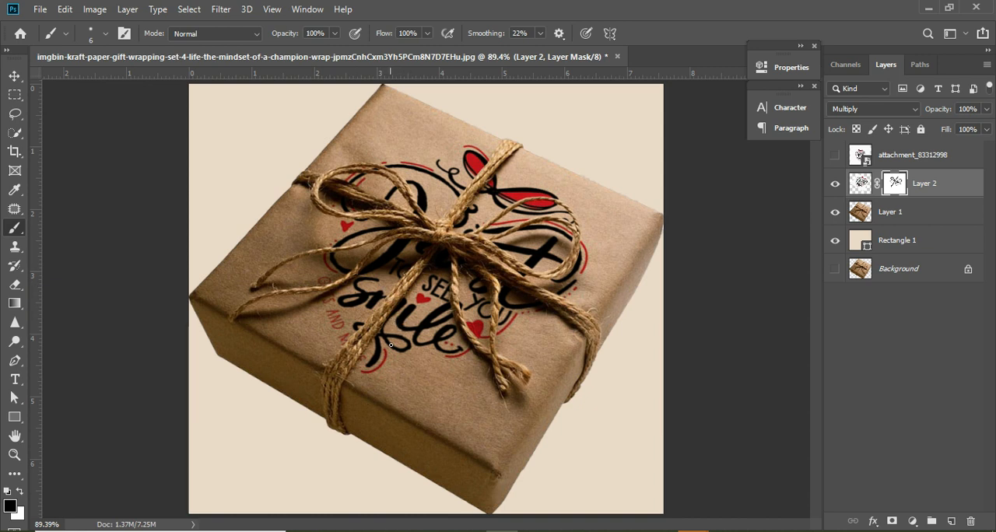
key("z")
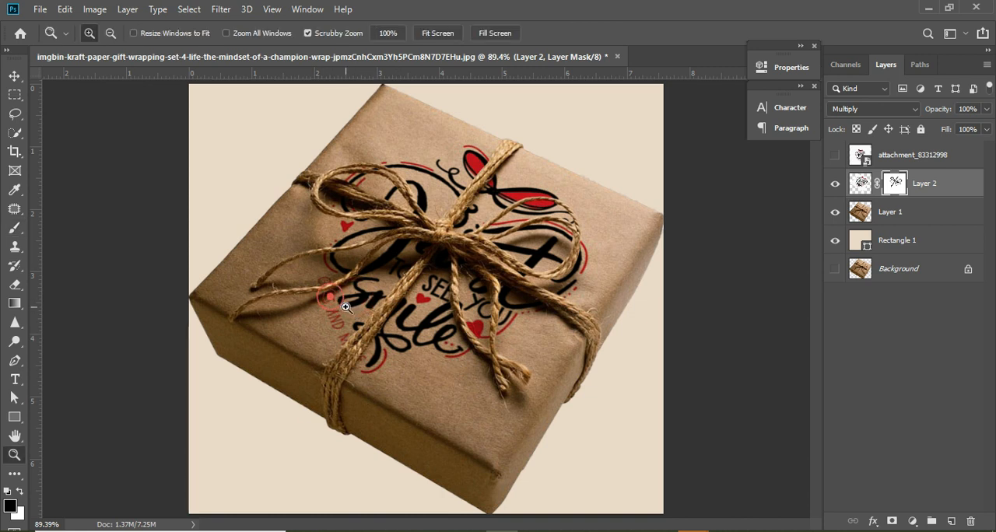
left_click(344, 306)
left_click_drag(388, 342, 400, 361)
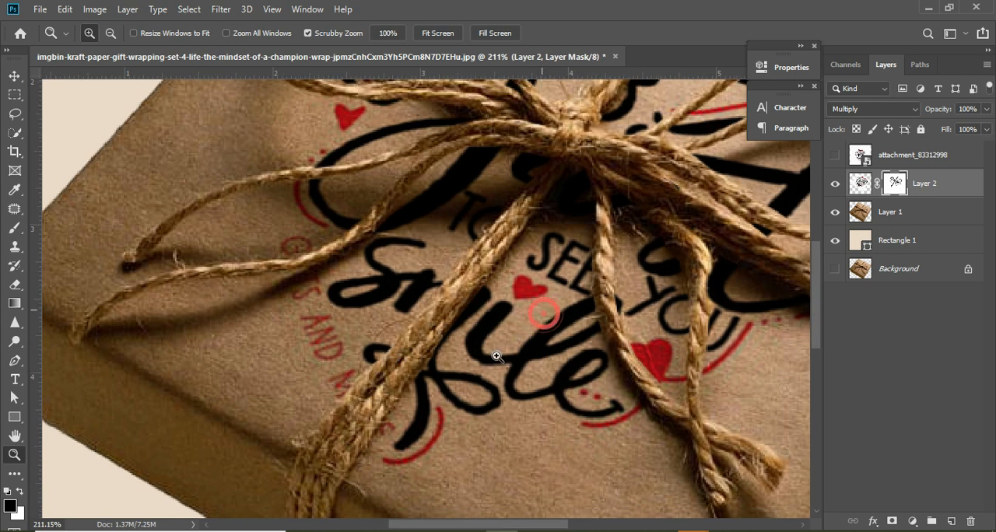
key("h")
left_click_drag(552, 288, 486, 347)
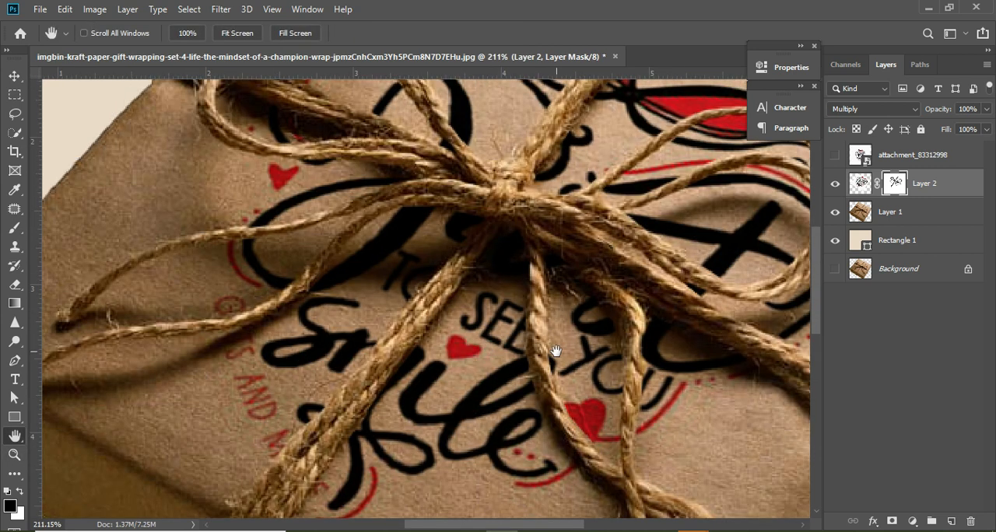
left_click_drag(681, 285, 573, 350)
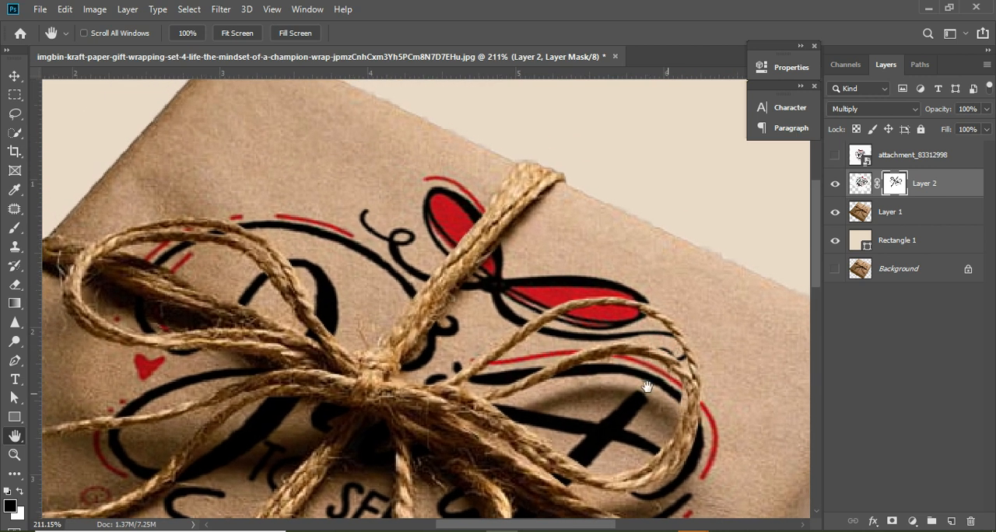
mouse_move(416, 284)
left_mouse_down()
mouse_move(592, 265)
mouse_move(589, 227)
mouse_move(482, 199)
left_mouse_up()
key("ctrl+0")
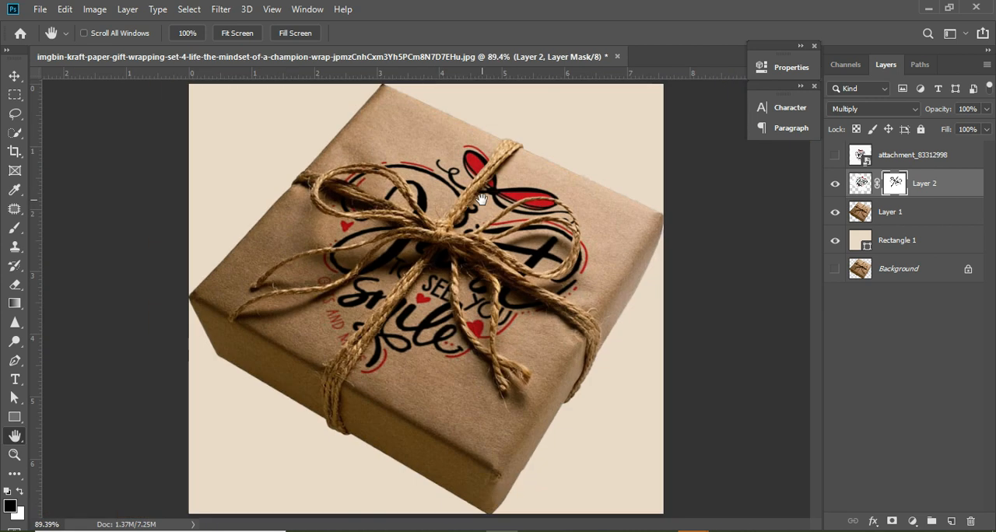